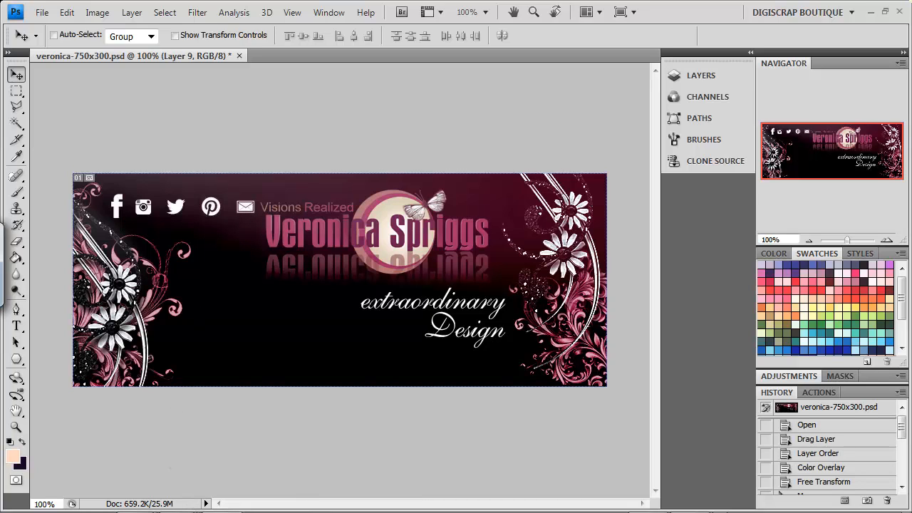
Step: Copy the Facebook profile page's URL from Firefox and go back to the Photoshop banner
mouse_move(134, 495)
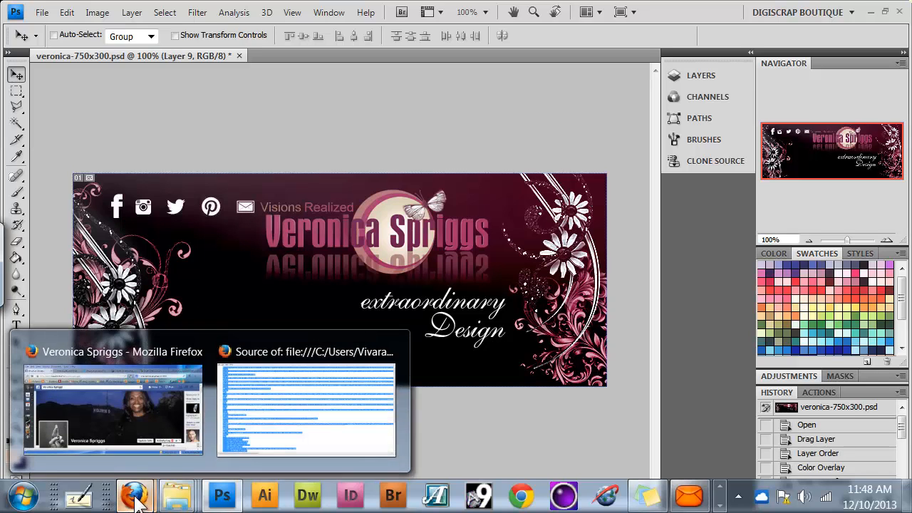
left_click(150, 424)
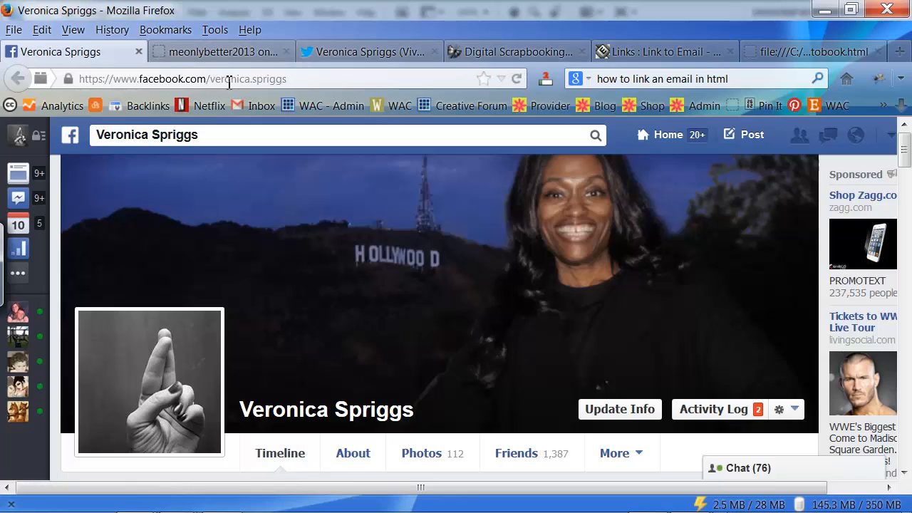
left_click(309, 79)
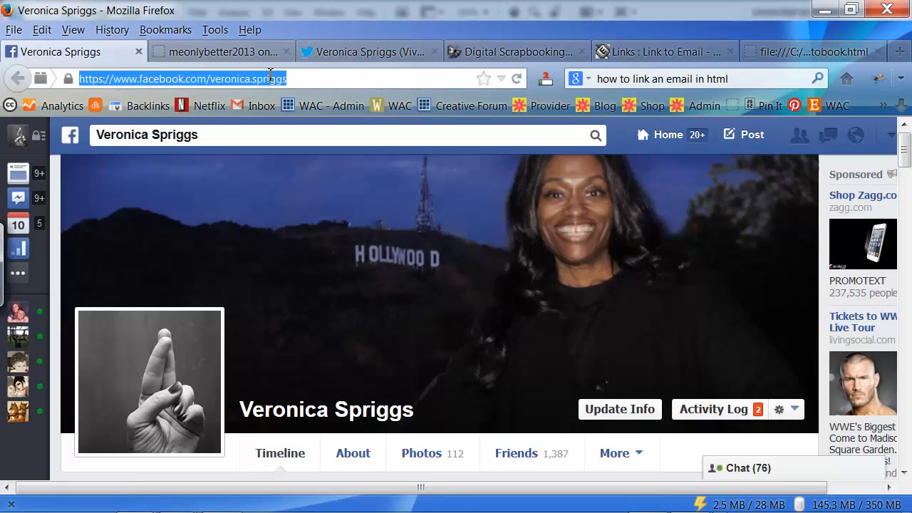
right_click(287, 76)
left_click(307, 125)
left_click(226, 497)
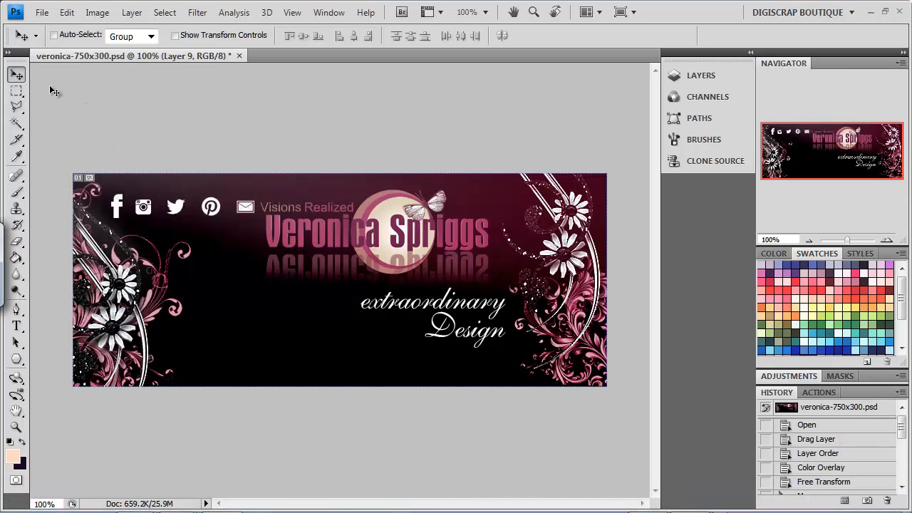
Step: Draw a slice around the Facebook icon, zooming to 200% to fit it precisely
left_click(17, 141)
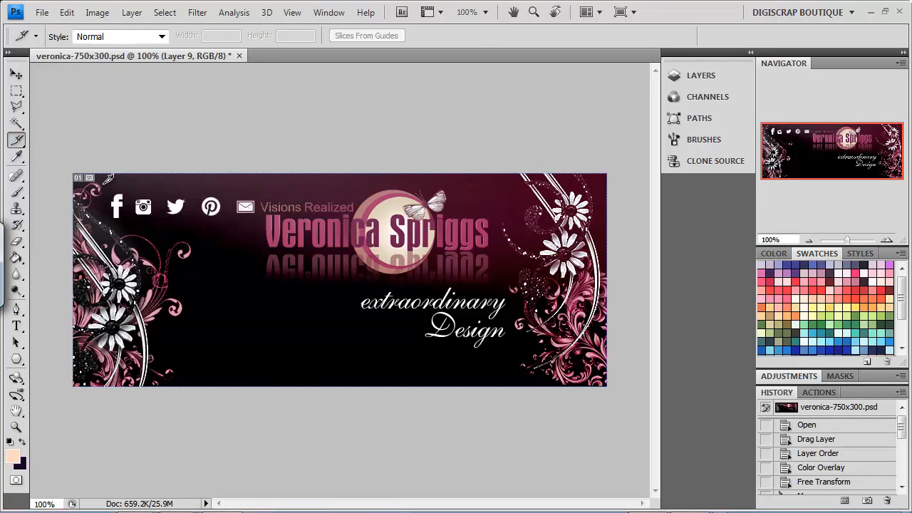
left_click_drag(102, 181, 125, 227)
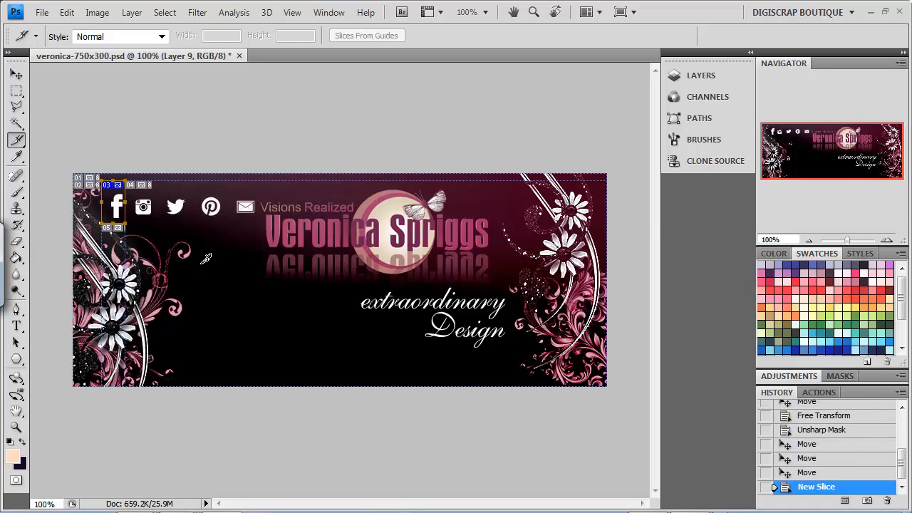
left_click(885, 238)
left_click_drag(824, 141, 769, 128)
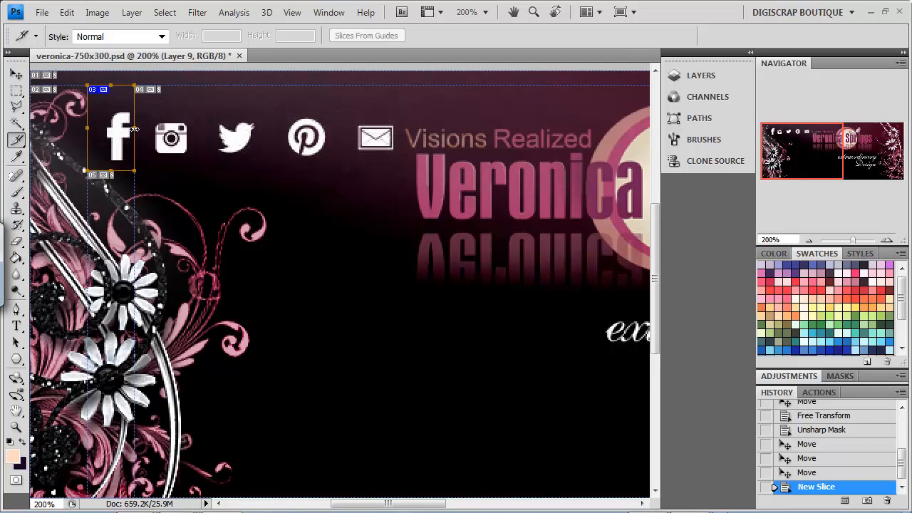
left_click_drag(139, 128, 144, 129)
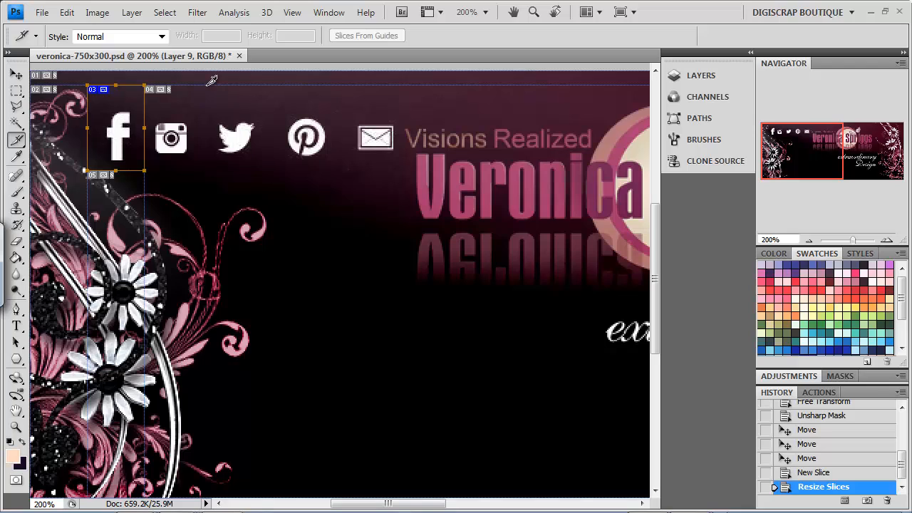
Step: Draw slices around the Instagram, Twitter, Pinterest and envelope icons
left_click_drag(208, 85, 145, 170)
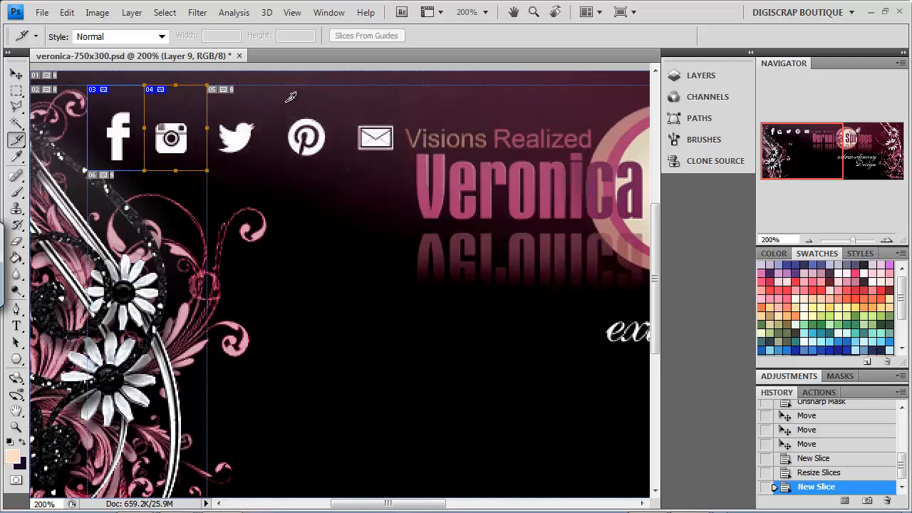
left_click_drag(277, 84, 207, 171)
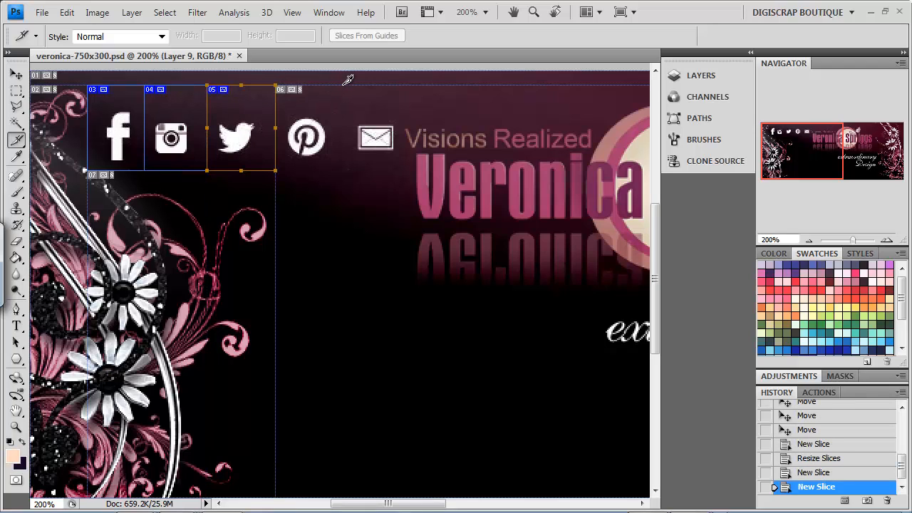
left_click_drag(345, 84, 276, 170)
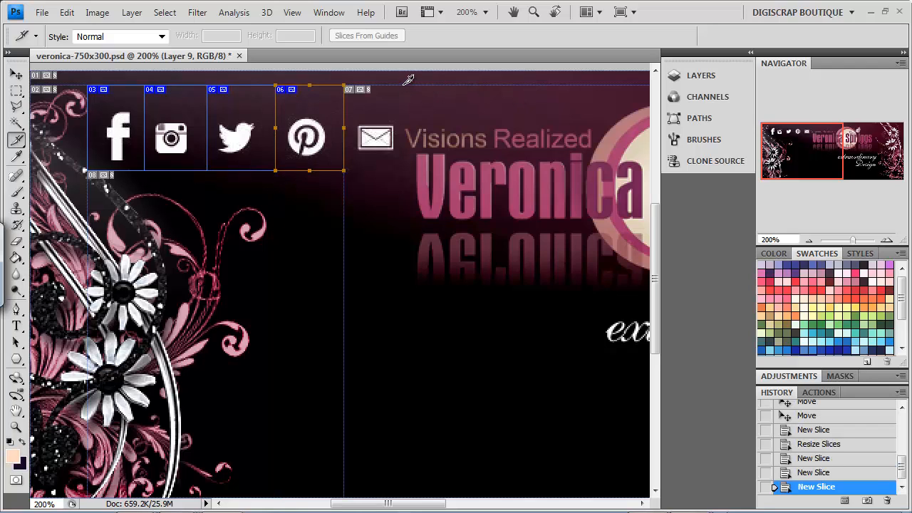
left_click_drag(406, 84, 345, 171)
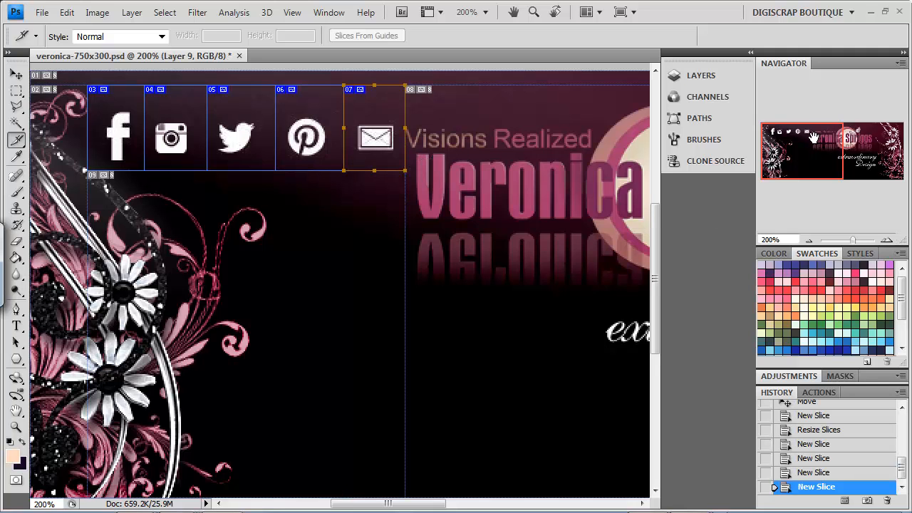
Step: Draw a large slice over the title logo and tagline area
left_click_drag(810, 135, 842, 128)
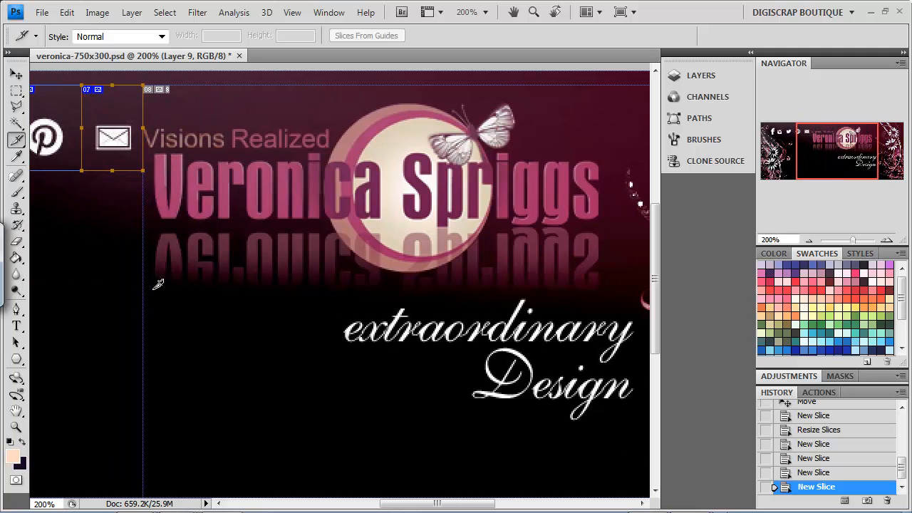
left_click_drag(144, 288, 633, 81)
left_click_drag(842, 146, 806, 145)
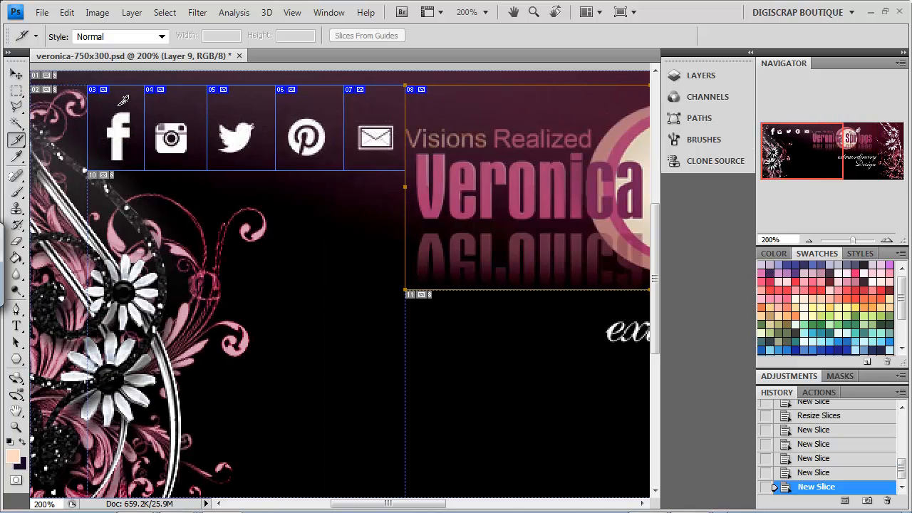
right_click(21, 143)
left_click(53, 169)
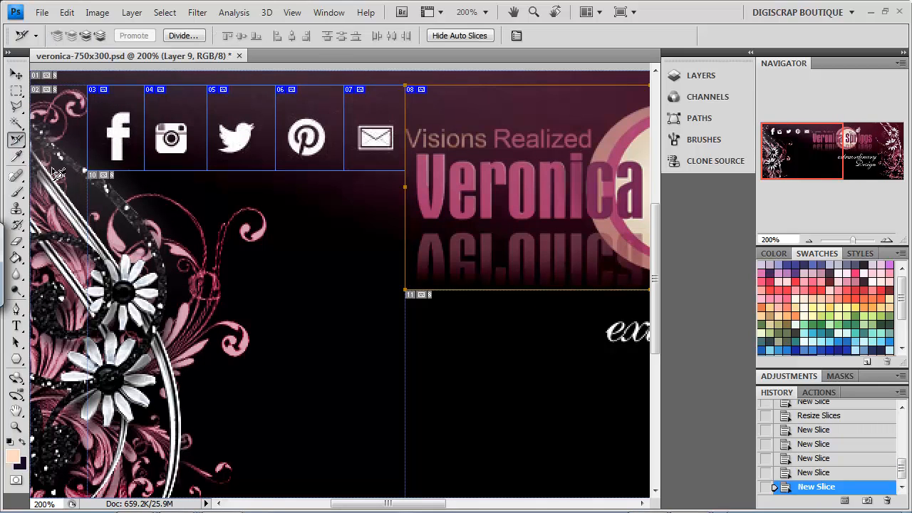
Step: Select the Facebook icon's slice with the Slice Select Tool and open its Slice Options
right_click(15, 142)
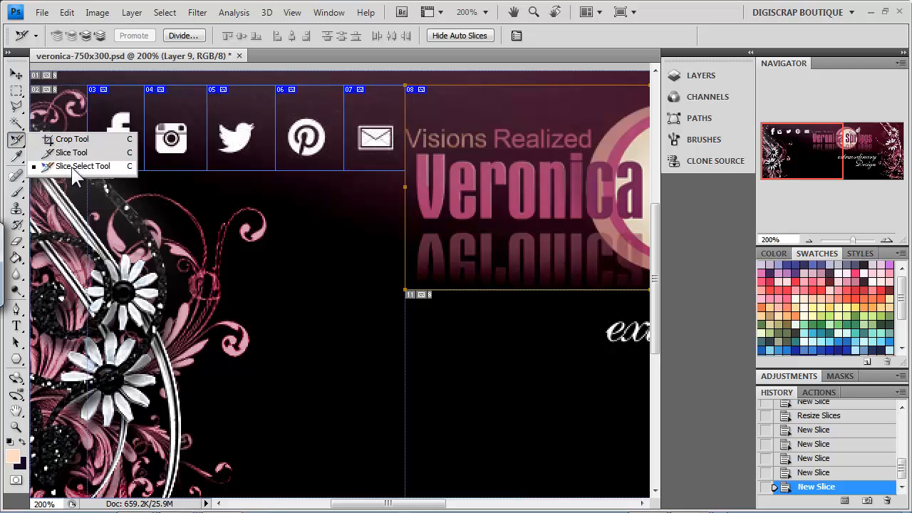
left_click(72, 166)
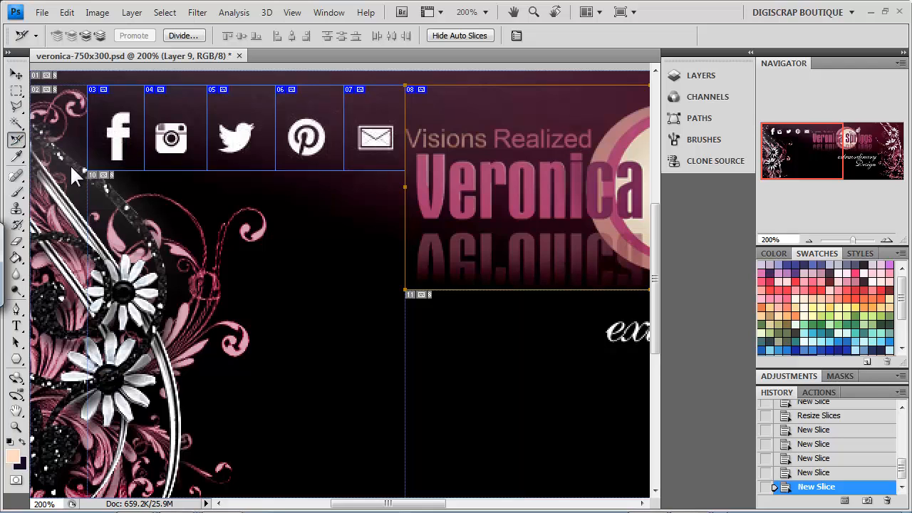
left_click(116, 134)
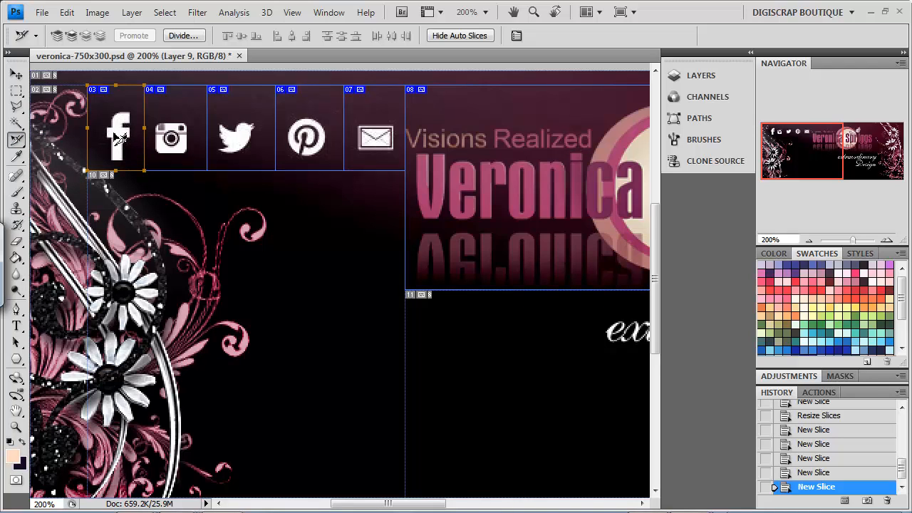
right_click(114, 133)
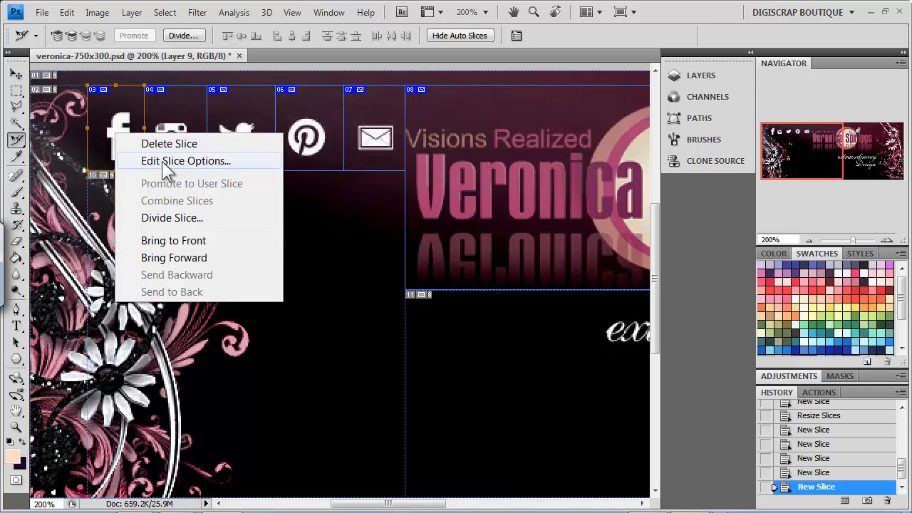
left_click(320, 57)
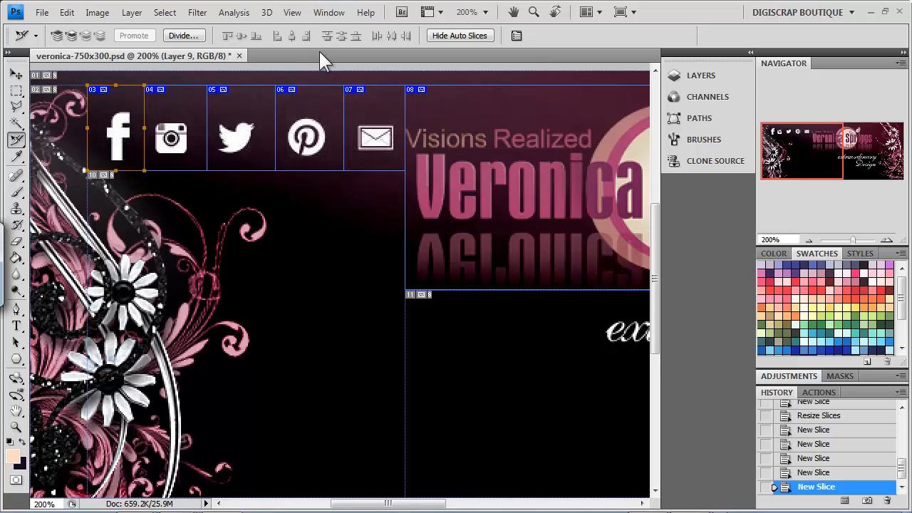
double_click(107, 146)
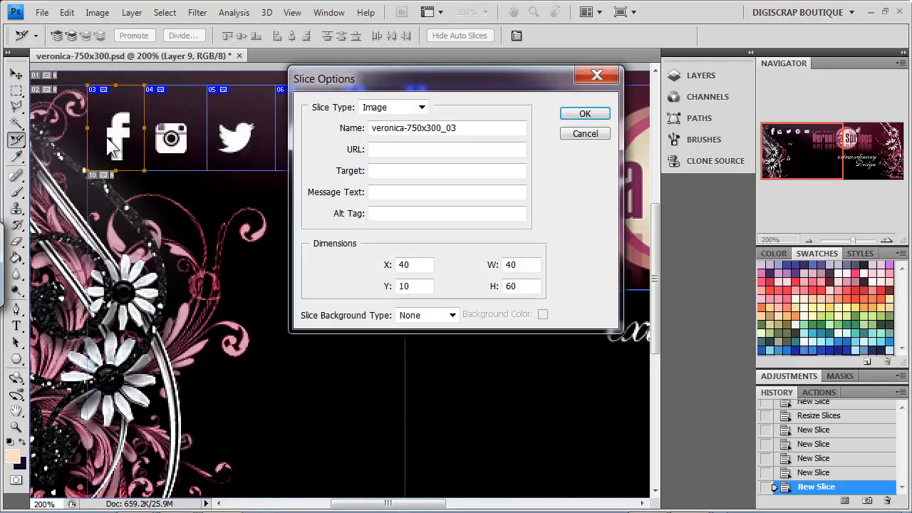
Step: Name the slice 'Facebook', paste the profile URL, and add alt tag 'Find Me On Facebook'
left_click(374, 150)
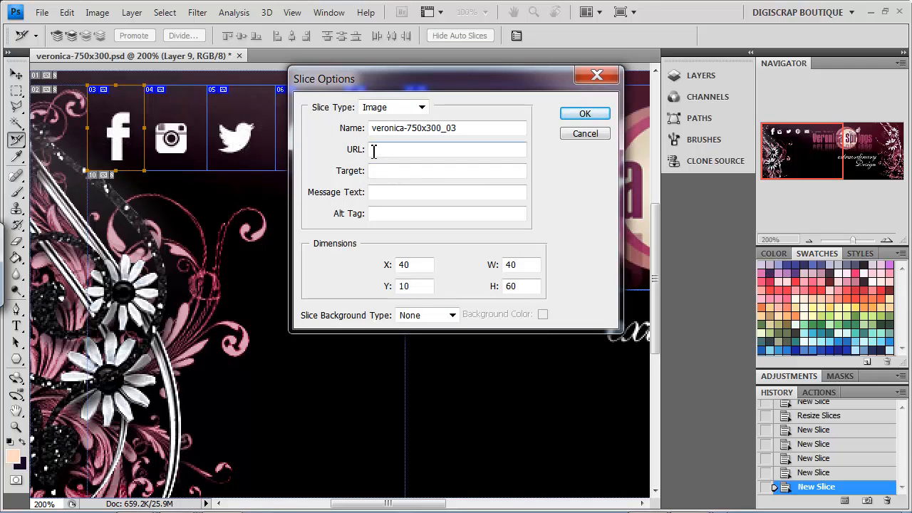
left_click_drag(477, 128, 330, 139)
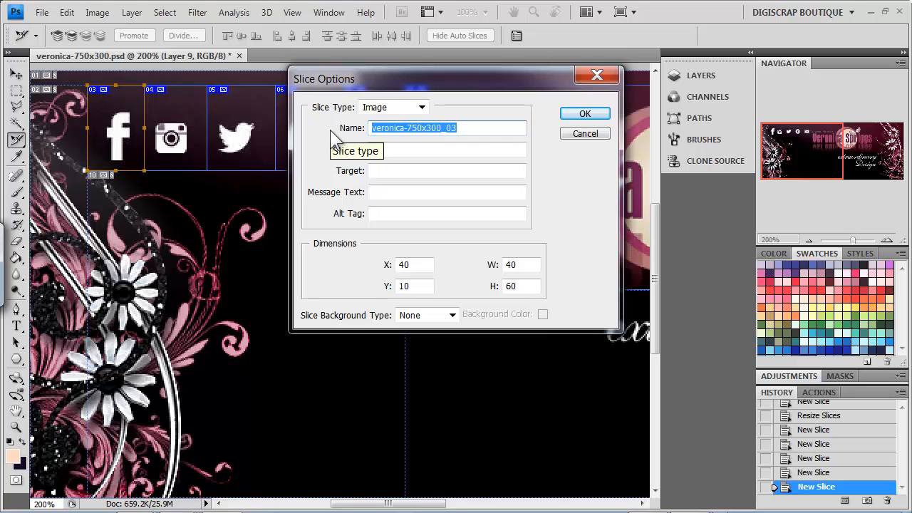
type("Facebook")
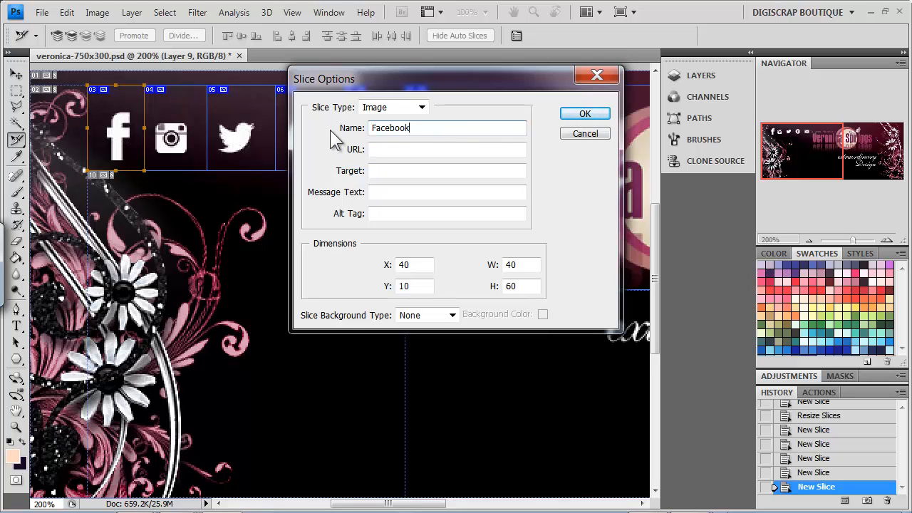
left_click(430, 151)
key("ctrl+v")
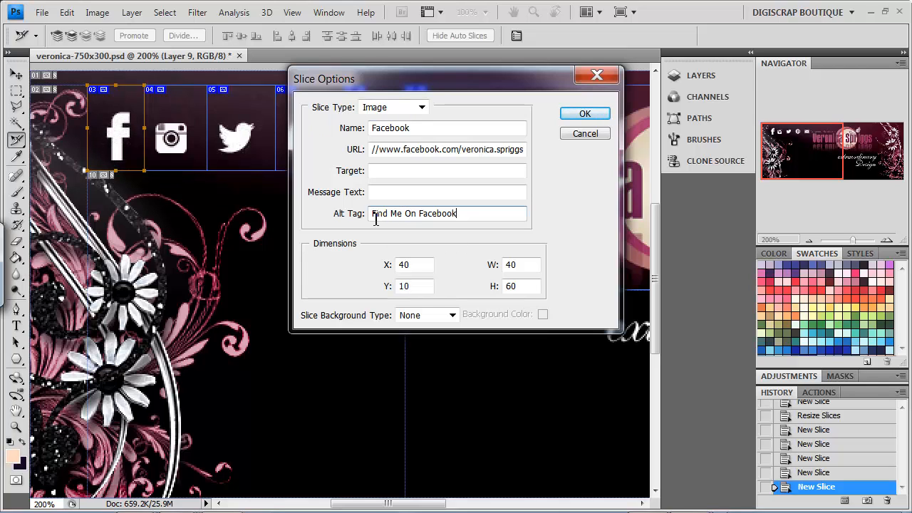
left_click(580, 114)
Step: Copy the Instagram profile URL from its Firefox tab and return to Photoshop
mouse_move(86, 512)
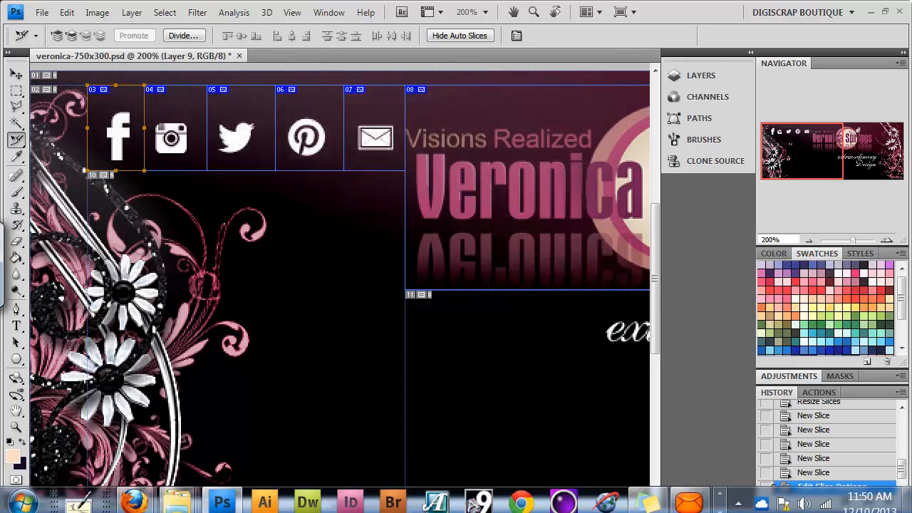
mouse_move(135, 502)
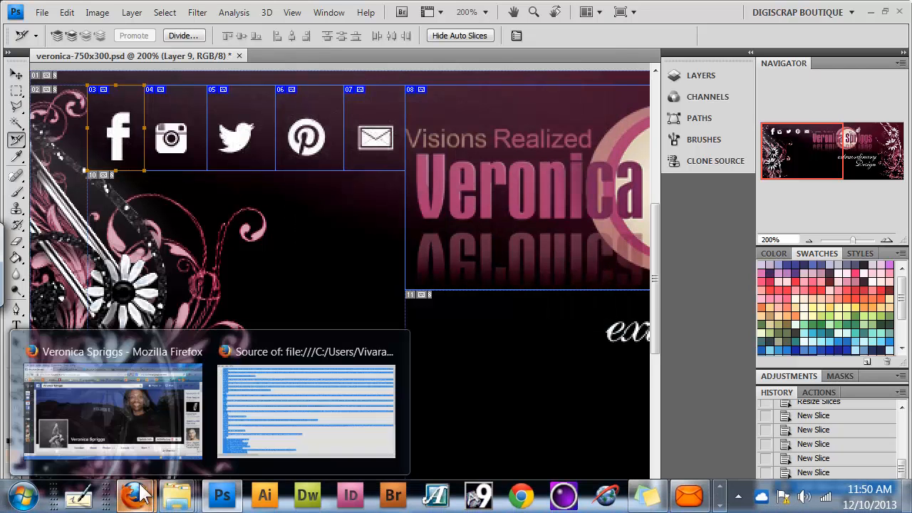
left_click(150, 445)
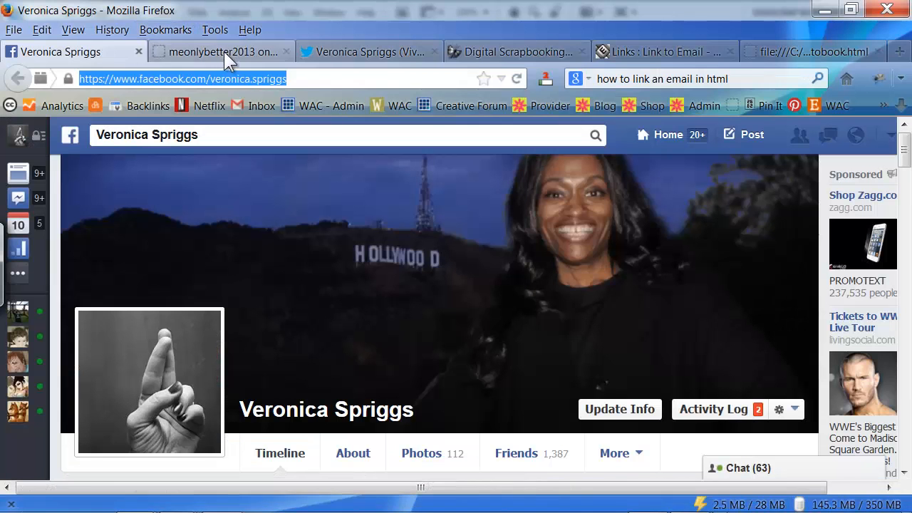
left_click(223, 52)
left_click(247, 76)
right_click(239, 77)
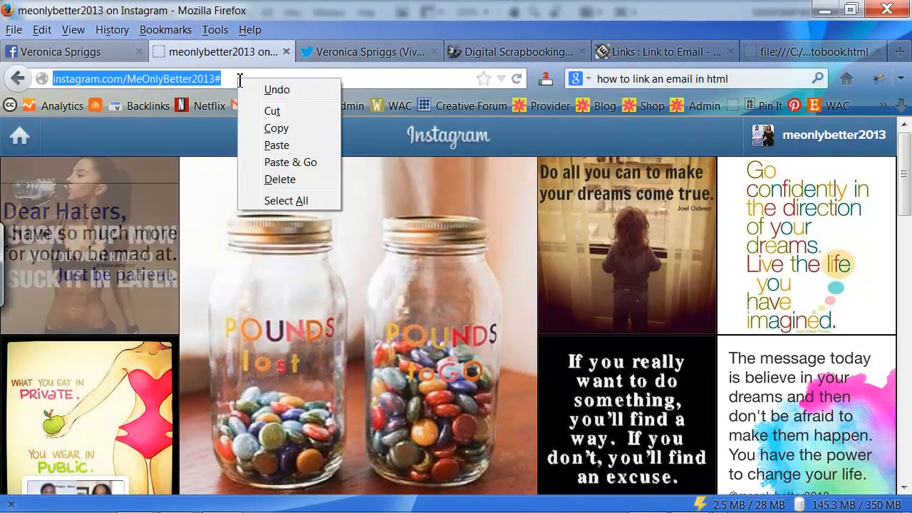
left_click(271, 126)
mouse_move(185, 510)
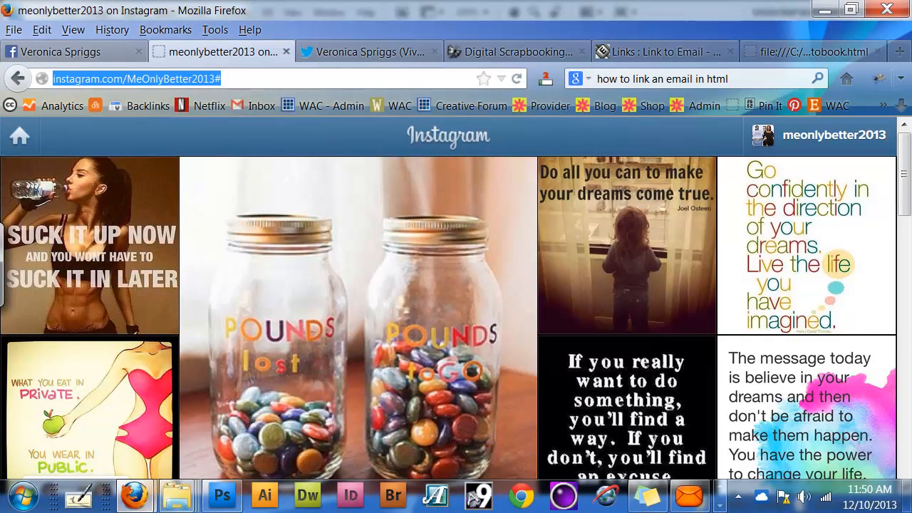
left_click(226, 496)
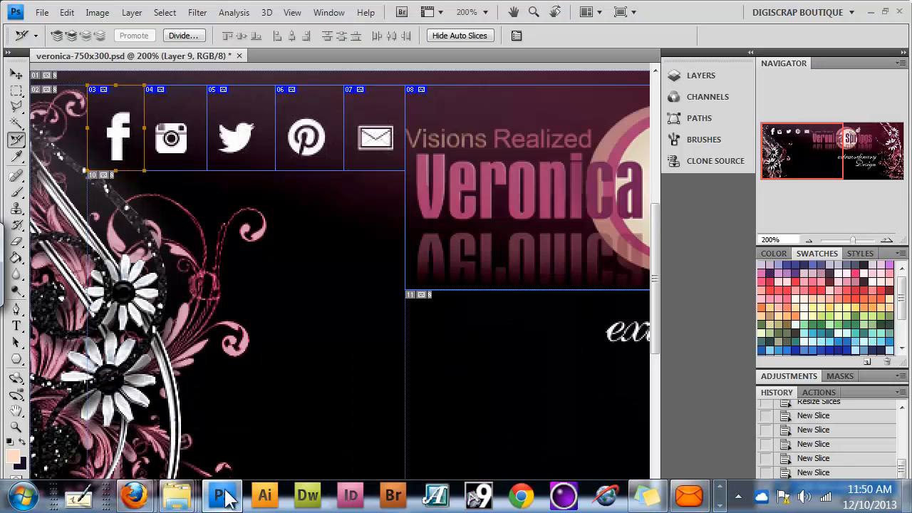
Step: Name slice 04 'Instagram', paste the profile URL, and set alt tag 'Follow Me On Instagram'
double_click(175, 117)
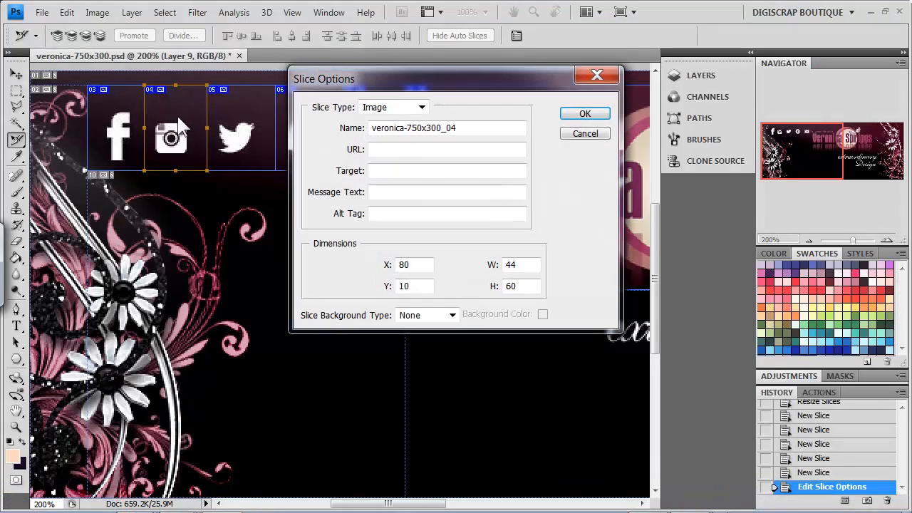
left_click_drag(467, 128, 322, 137)
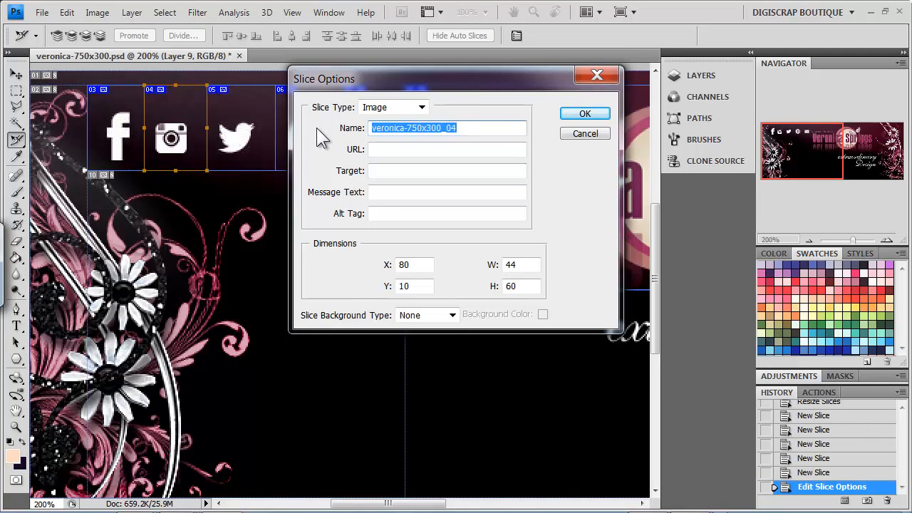
type("Instagram")
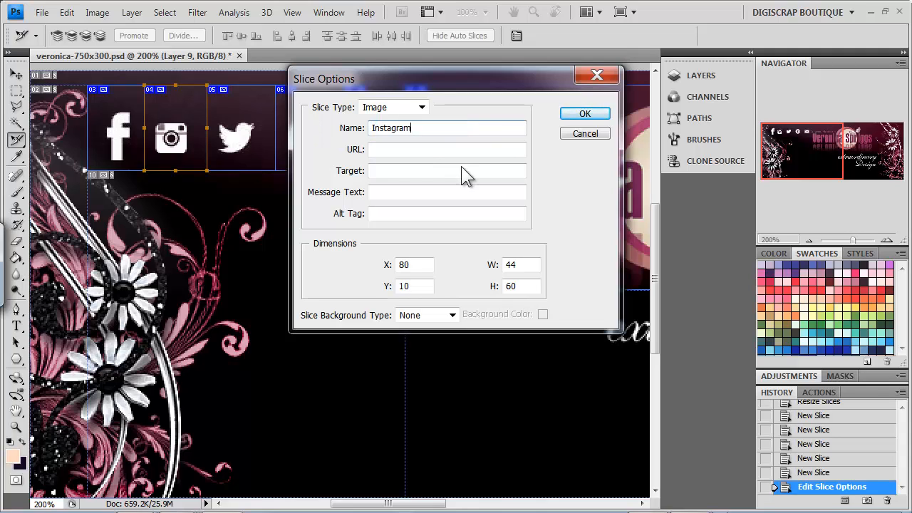
left_click(413, 149)
key("ctrl+v")
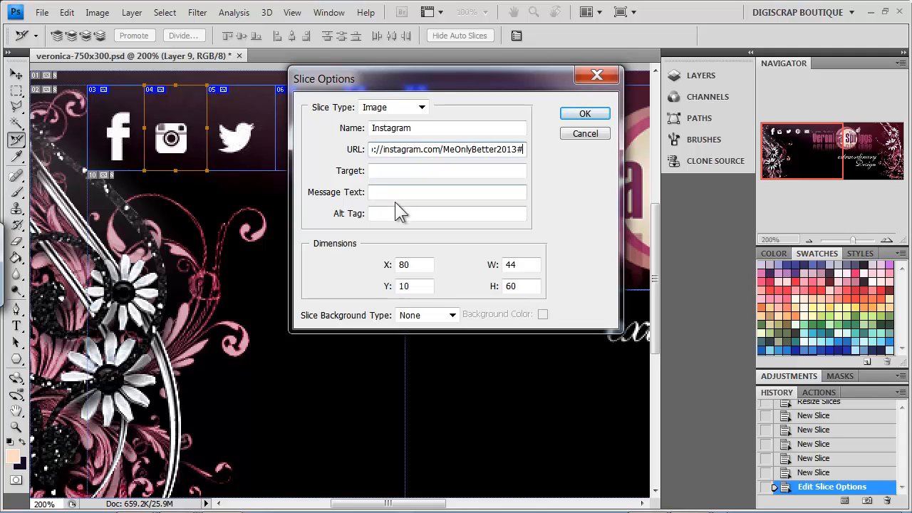
left_click(389, 214)
type("F")
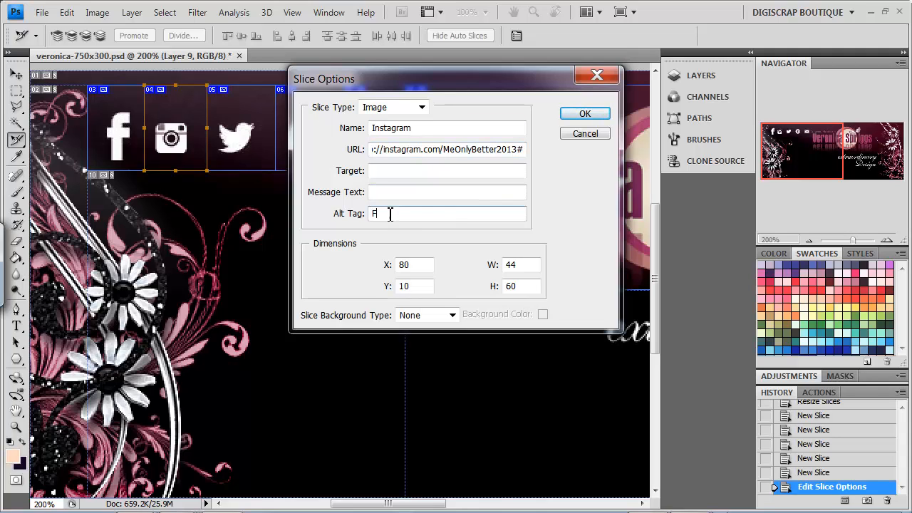
type("ollow Me On Instagram")
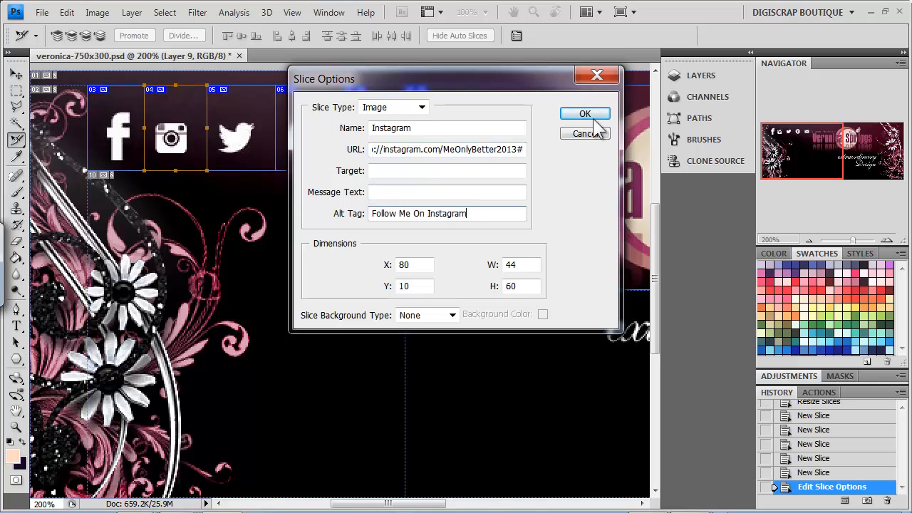
left_click(594, 119)
Step: Copy the Twitter profile URL from its Firefox tab and return to Photoshop
key("alt+Tab")
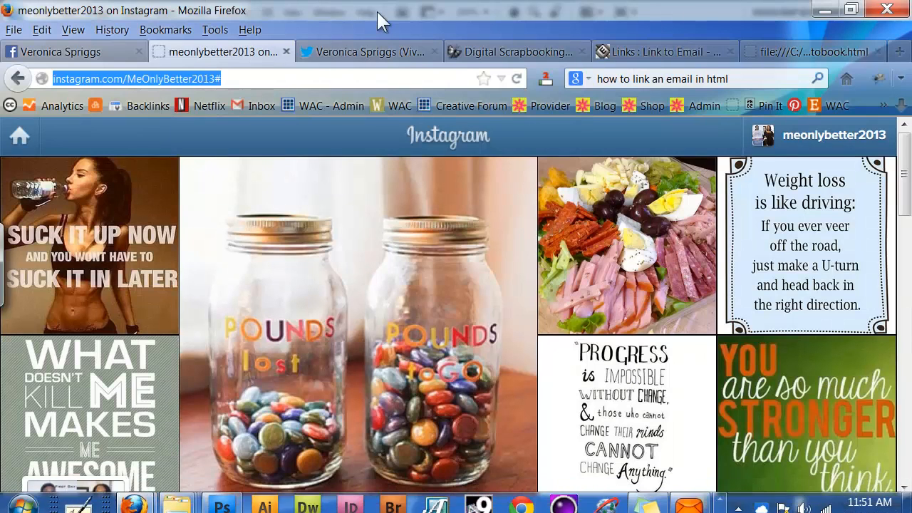
left_click(378, 53)
left_click(317, 80)
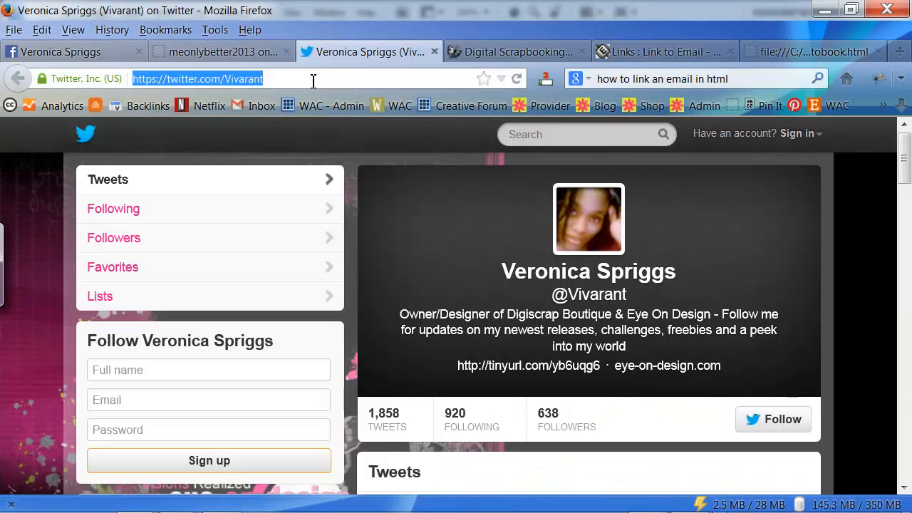
right_click(312, 80)
left_click(359, 128)
mouse_move(135, 508)
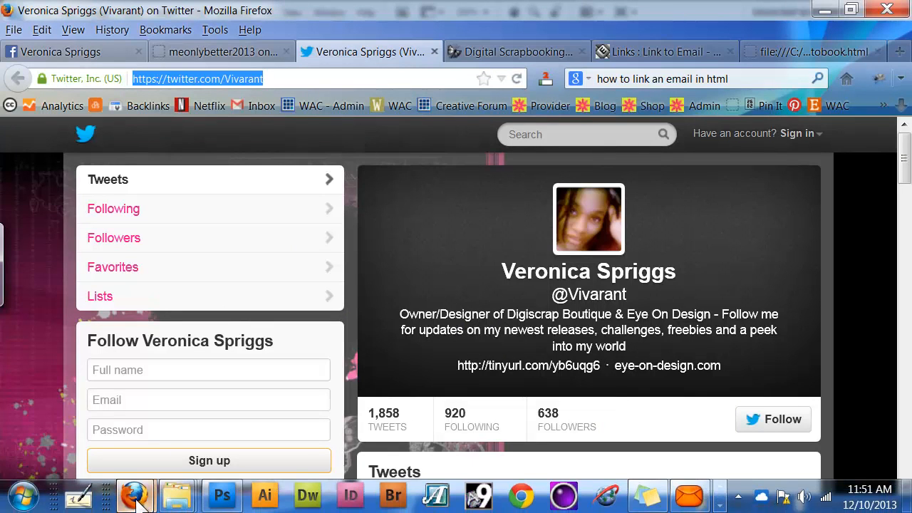
left_click(224, 498)
Step: Name slice 05 'Twitter', paste the profile URL, and set alt tag 'Follow Me On Twitter'
double_click(240, 132)
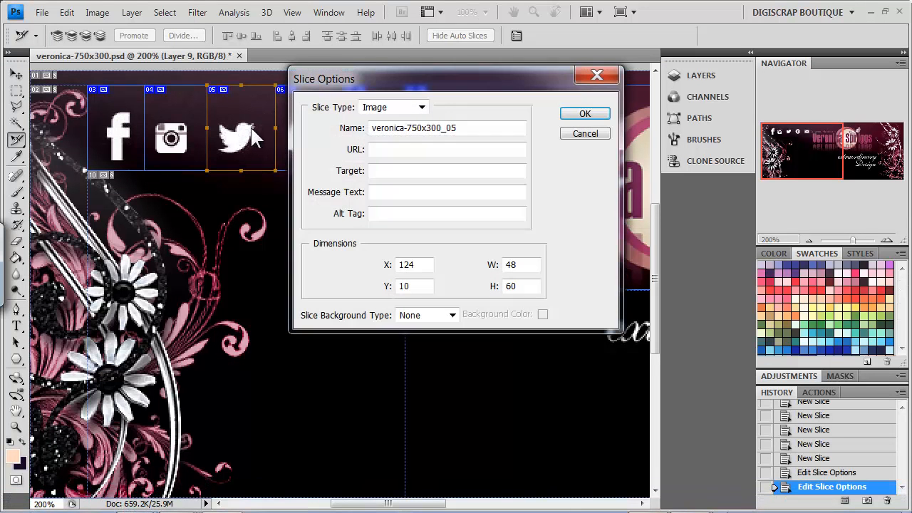
left_click_drag(462, 128, 330, 139)
type("Twitter")
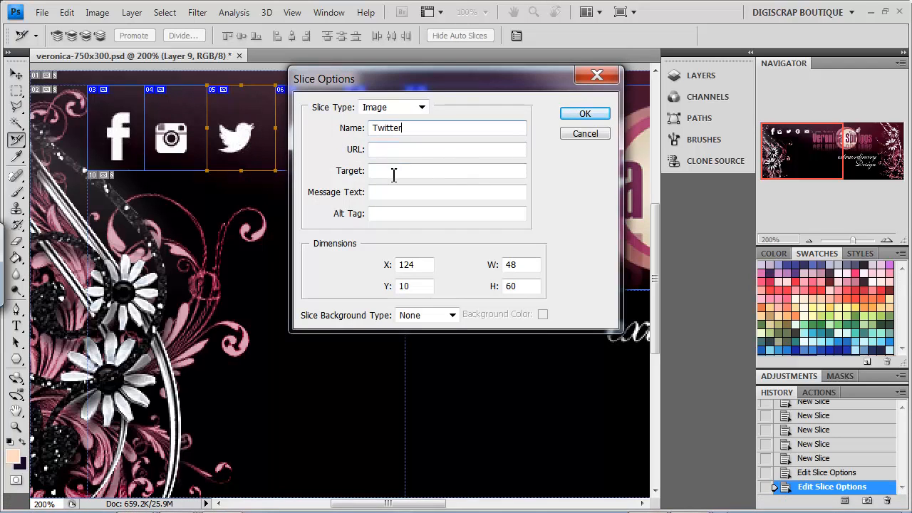
left_click(399, 148)
key("ctrl+v")
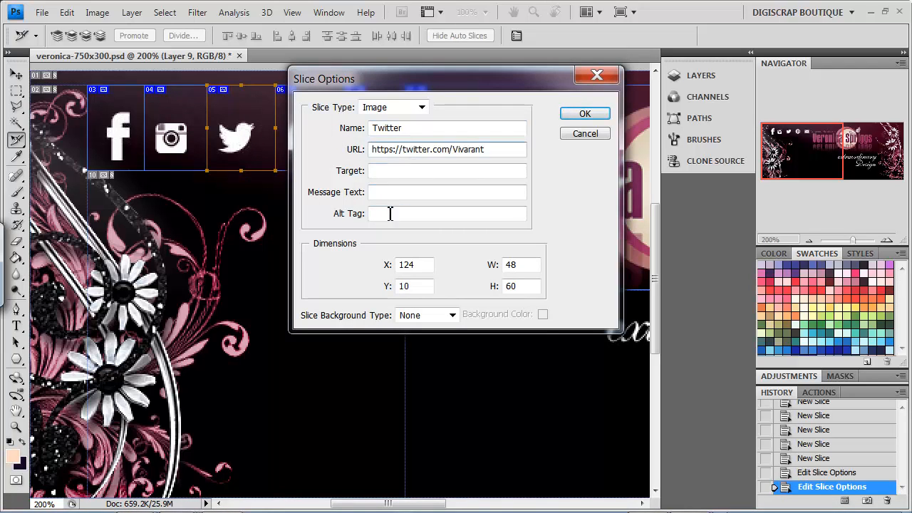
left_click(392, 214)
type("Follow Me On Twitter")
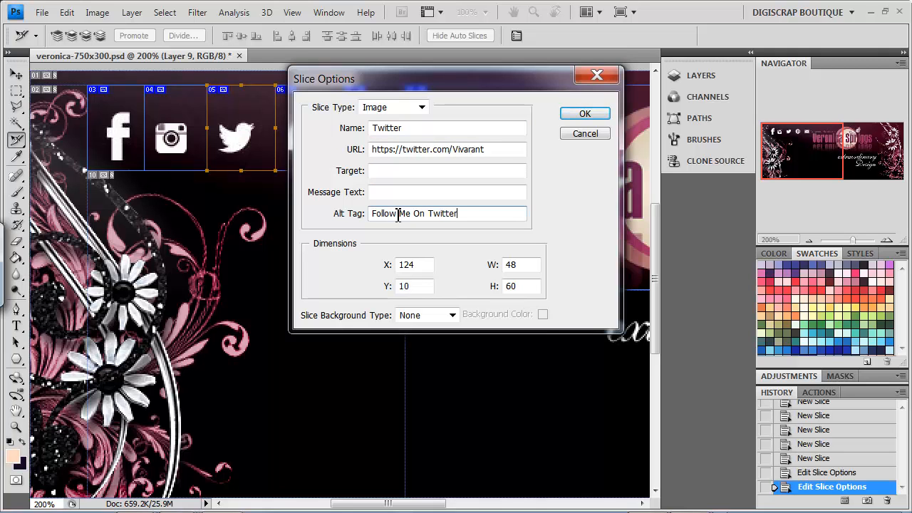
left_click(585, 116)
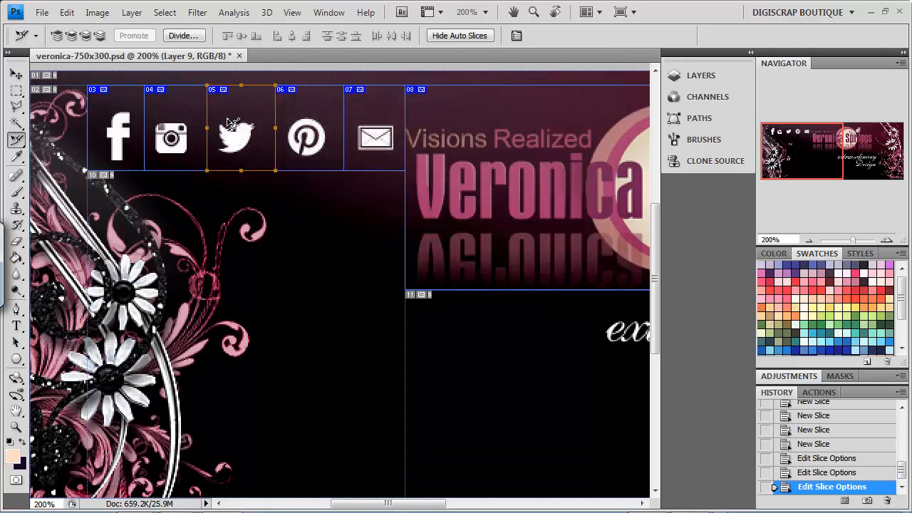
left_click(141, 506)
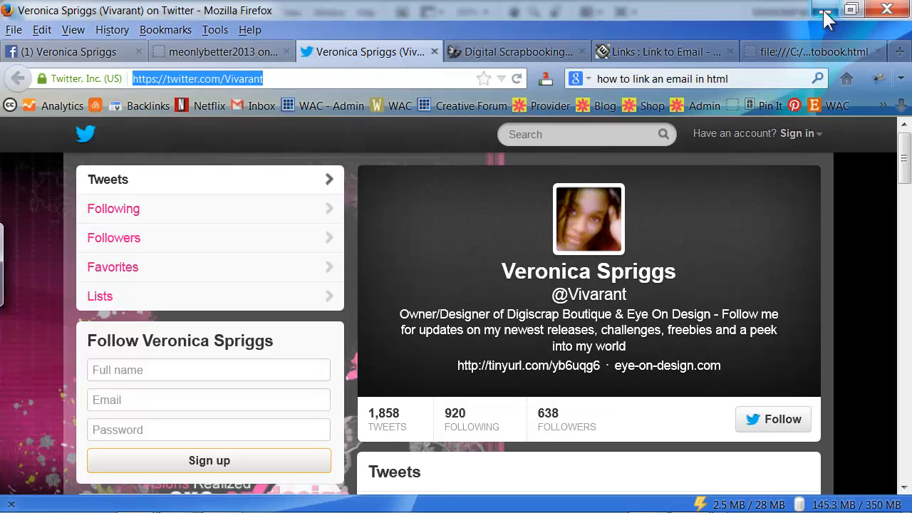
Step: Load the Digiscrap Boutique Pinterest page from bookmarks, copy its URL, and return to Photoshop
left_click(793, 104)
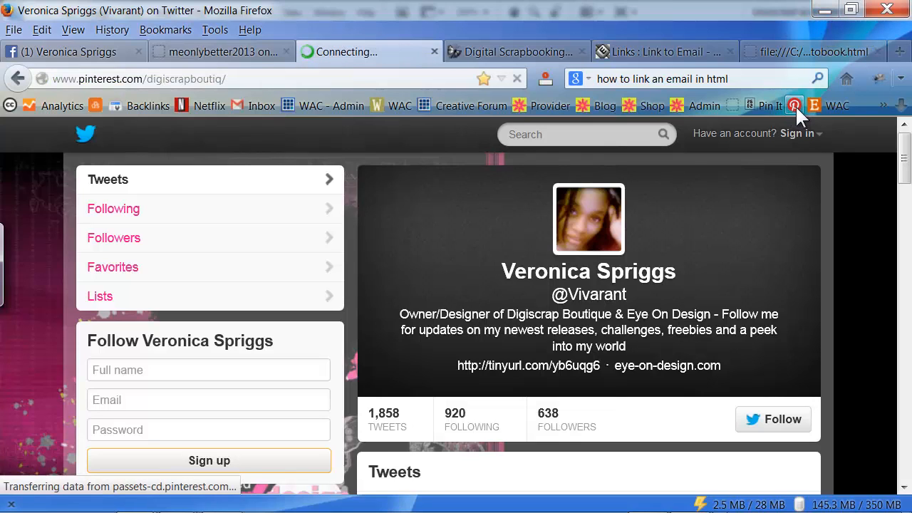
left_click(238, 80)
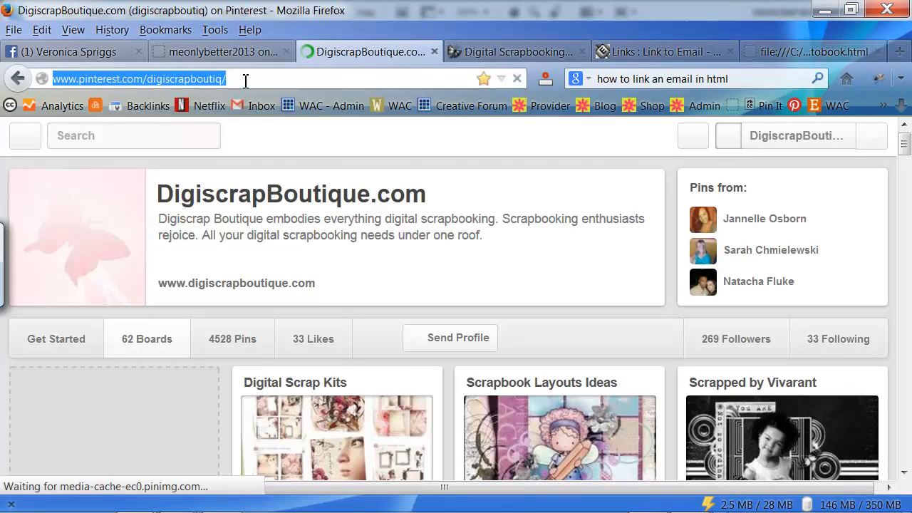
right_click(244, 80)
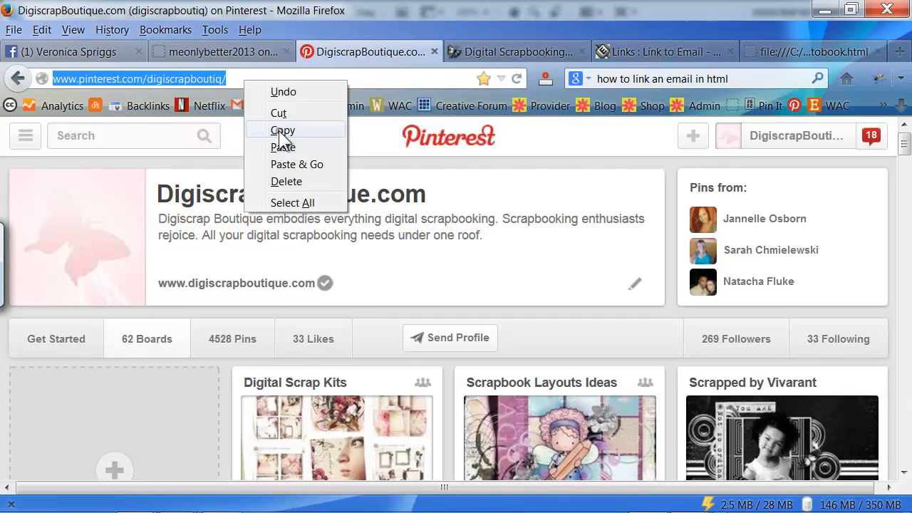
left_click(284, 131)
left_click(222, 495)
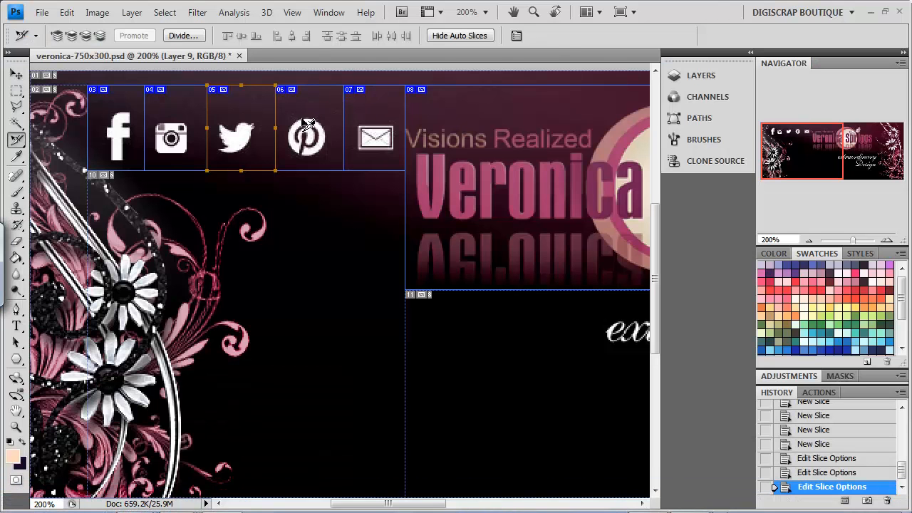
Step: Name the Pinterest slice 'Digiscrap Boutique', paste its URL, and set alt tag 'Follow Digiscrap Boutique on Pinterest'
double_click(308, 127)
left_click_drag(459, 128, 370, 128)
type("Digiscrap Boutique")
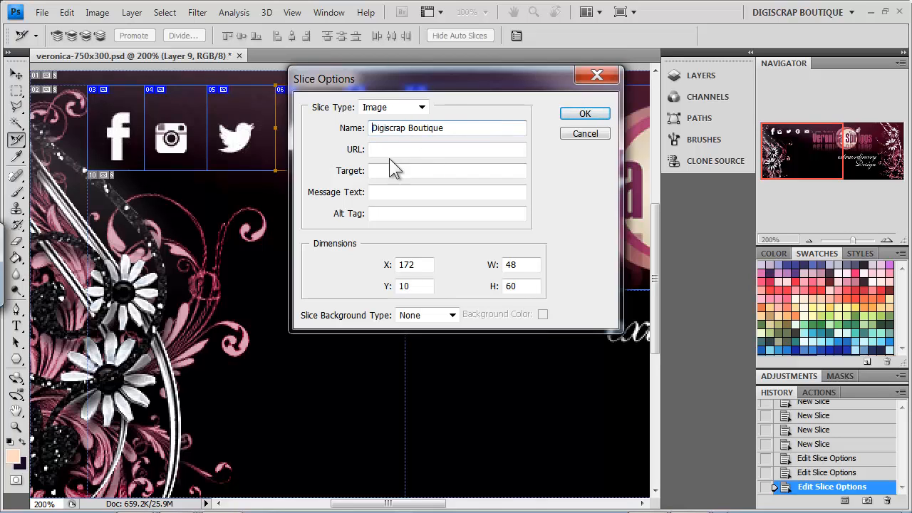
left_click(397, 150)
key("ctrl+v")
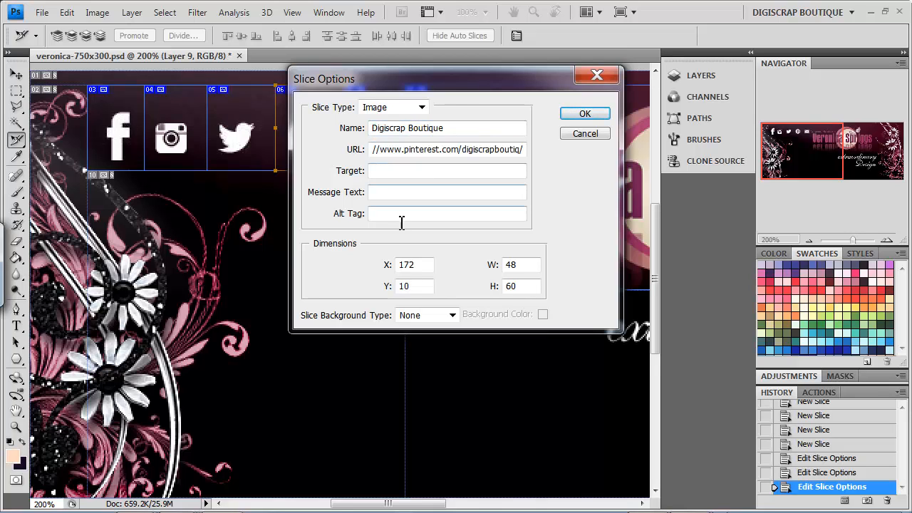
left_click(396, 213)
type("Follow Digiscrap Boutique on Pinterest")
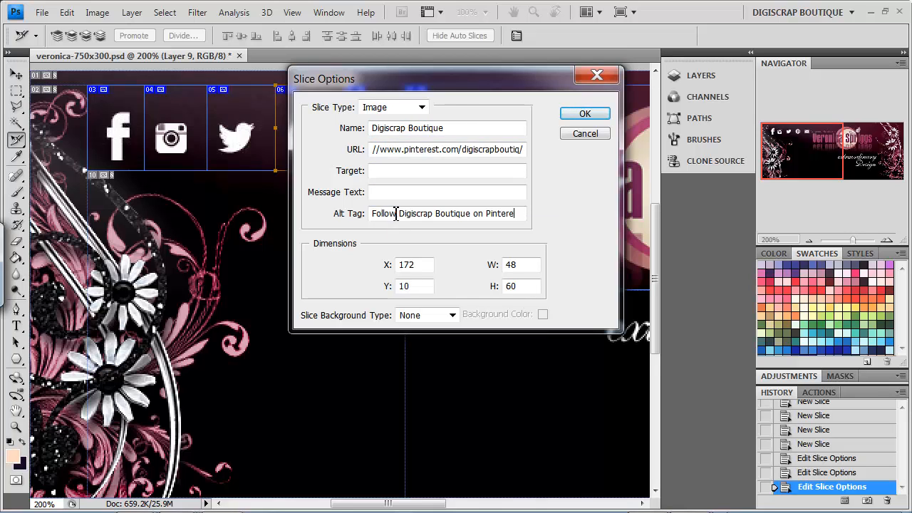
left_click(584, 114)
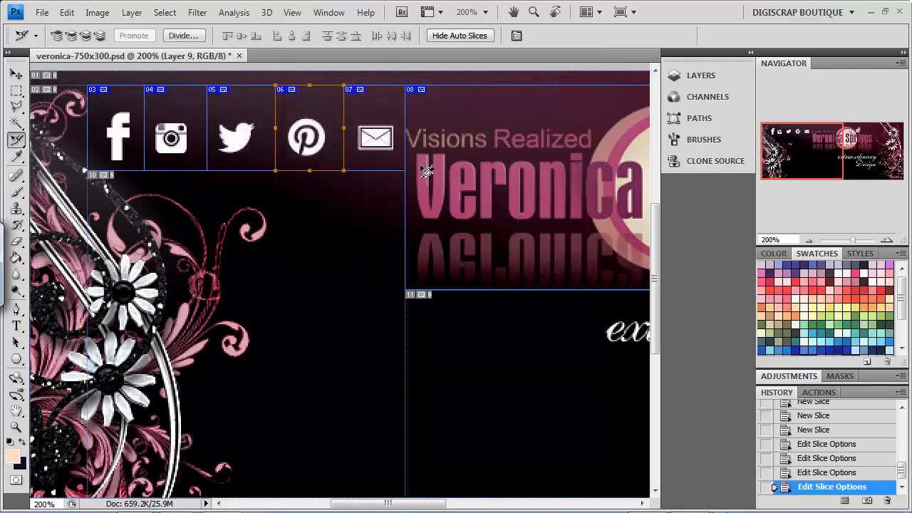
Step: Name slice 07 after the site owner, link it via mailto to her e-mail address, and set alt tag 'Email Me'
right_click(372, 136)
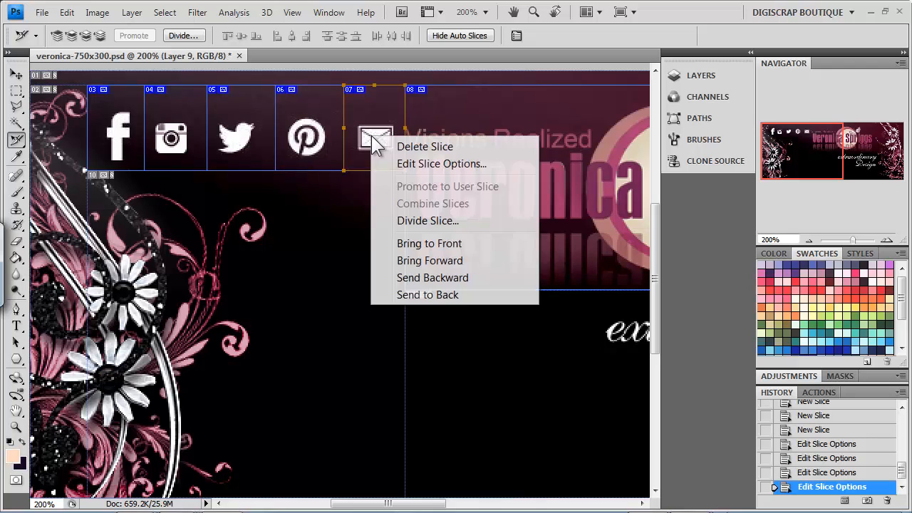
left_click(424, 164)
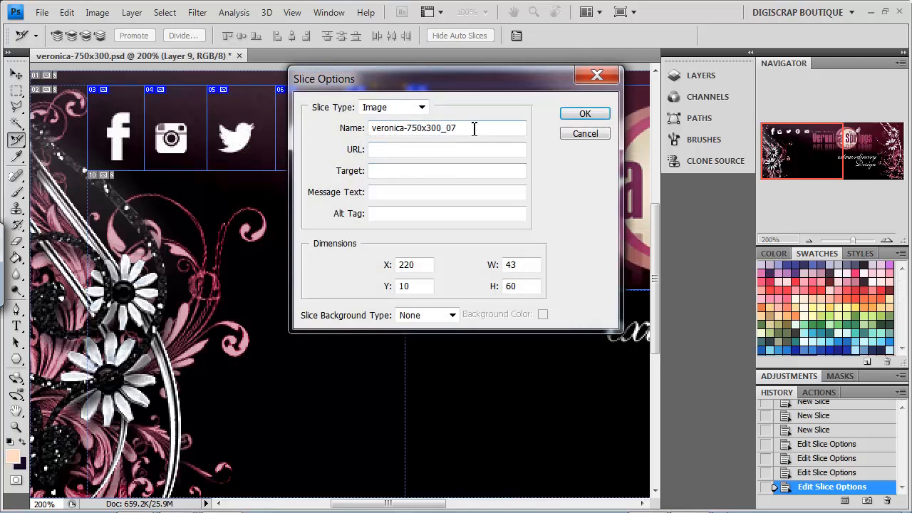
left_click_drag(474, 128, 342, 134)
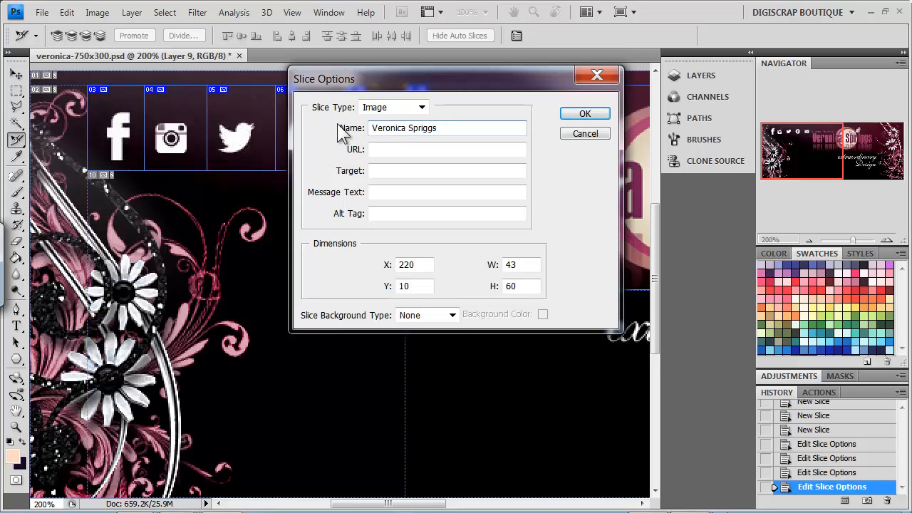
left_click(406, 148)
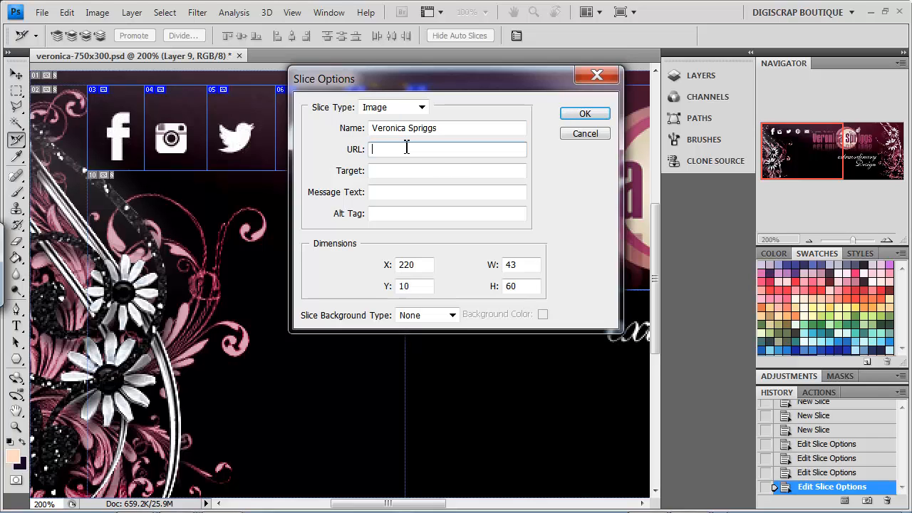
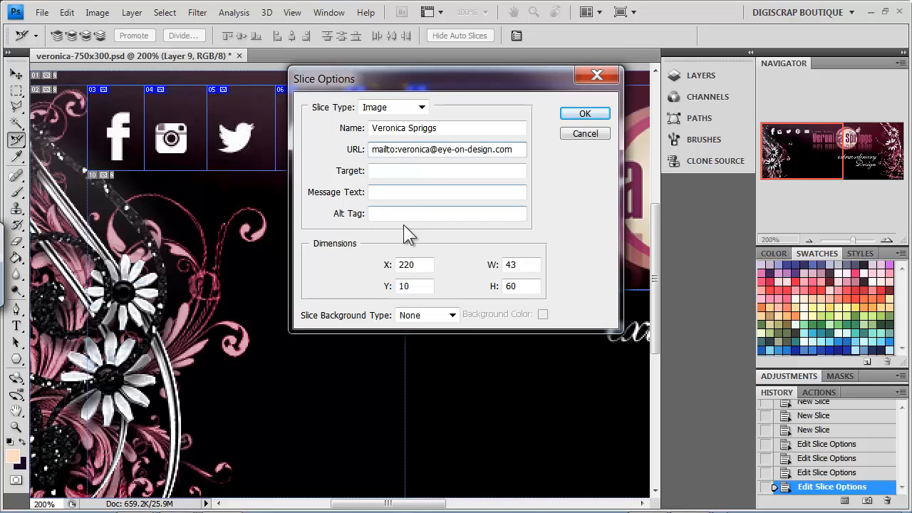
left_click(403, 213)
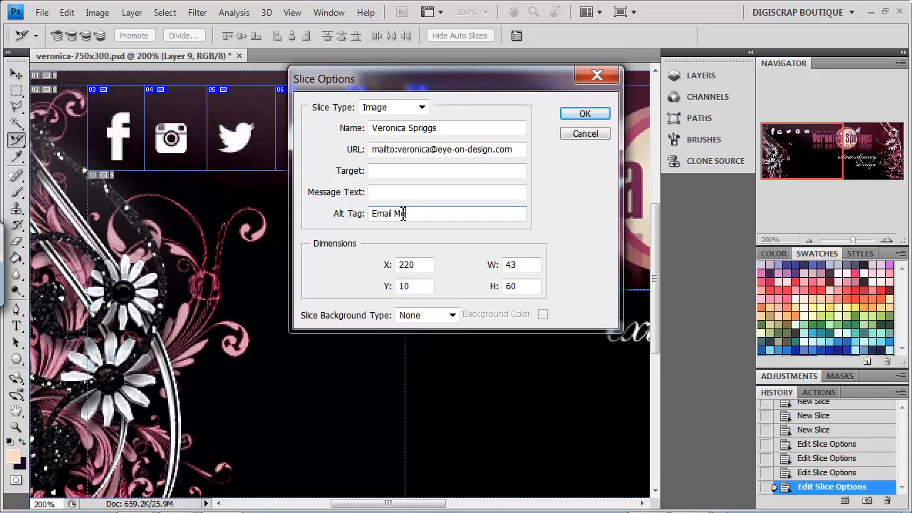
left_click(586, 114)
left_click_drag(799, 148, 836, 148)
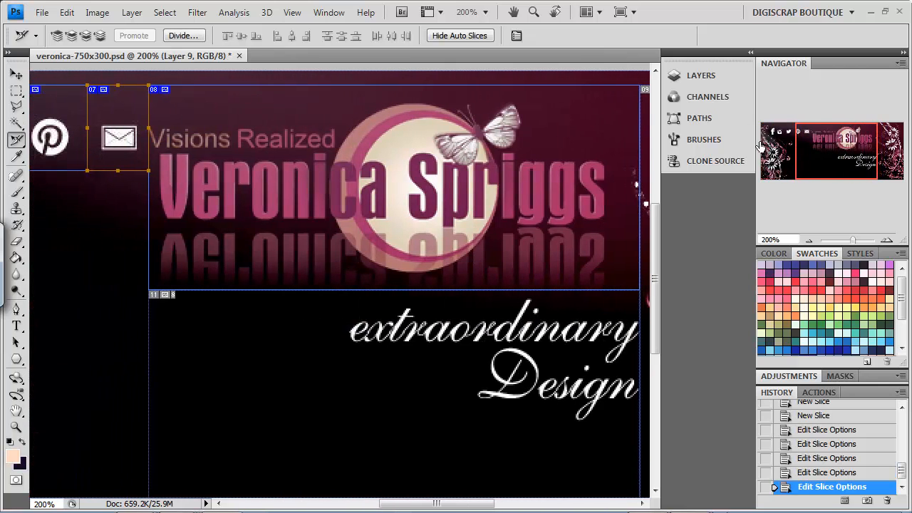
double_click(302, 186)
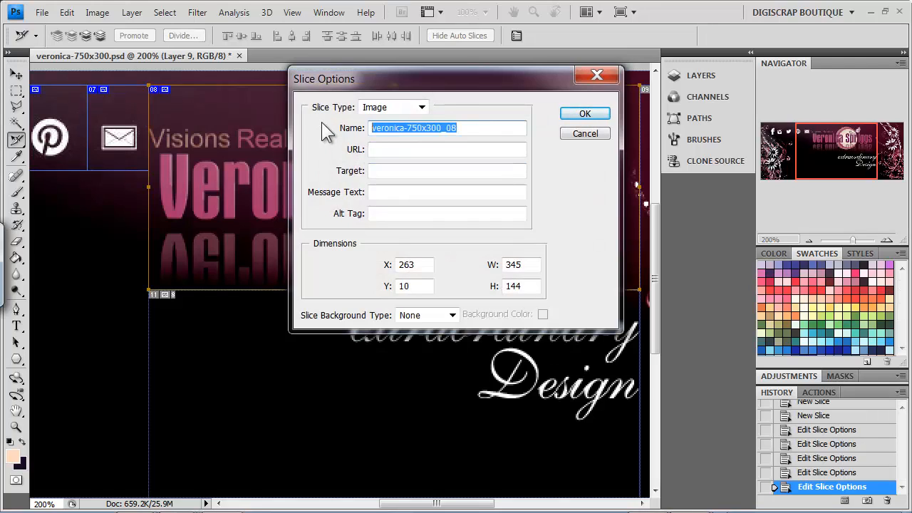
type("Eye On Design")
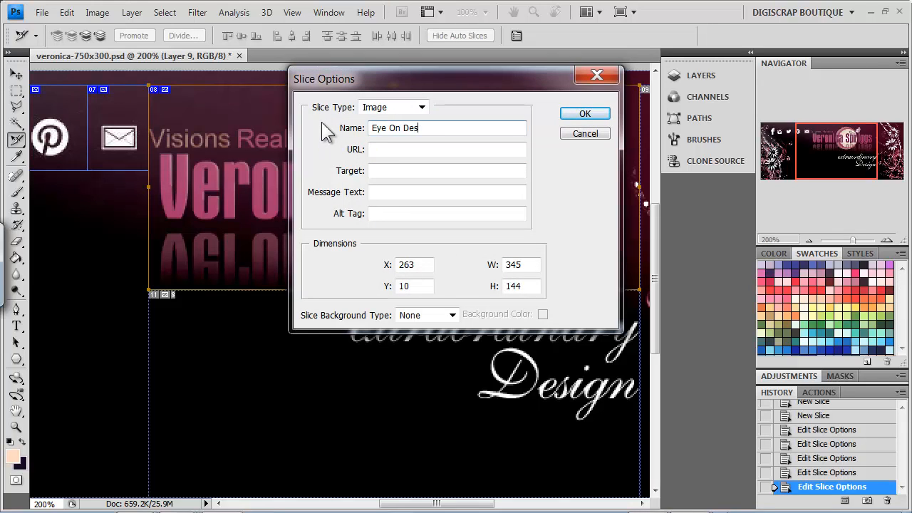
left_click(398, 169)
left_click(408, 149)
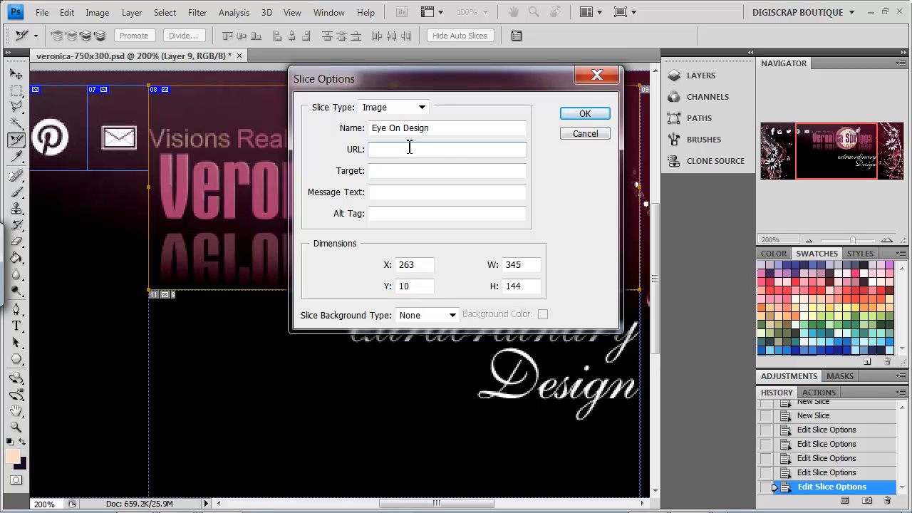
type("http://www.eye-on-design.com")
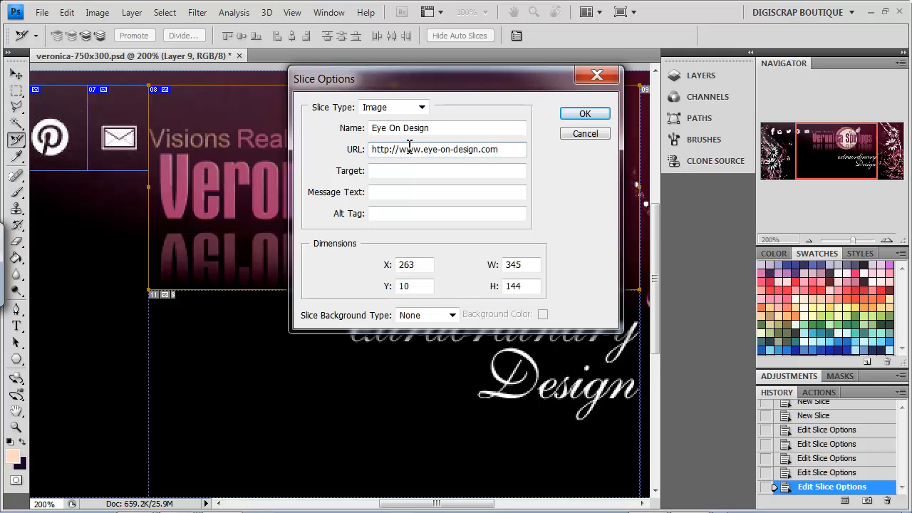
left_click(584, 115)
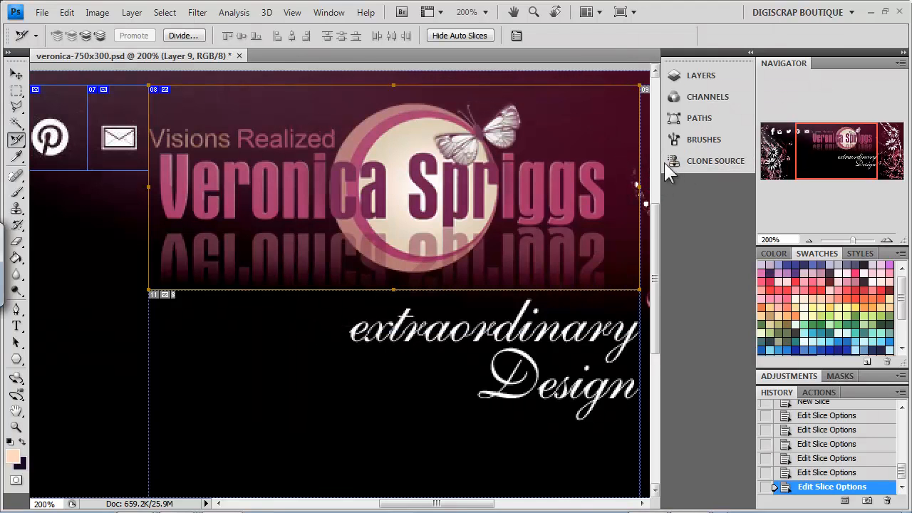
Step: Zoom the banner to 100% and review the Twitter and Pinterest slice options without changes
left_click(810, 240)
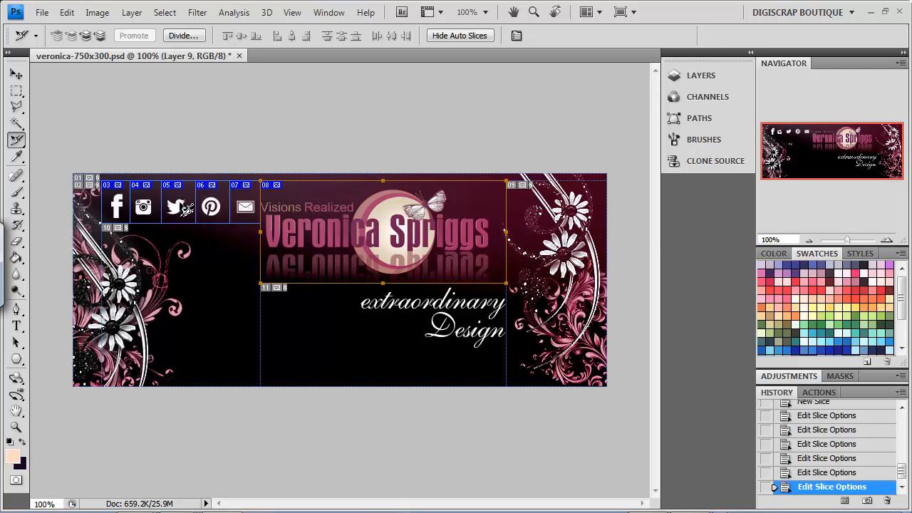
double_click(178, 207)
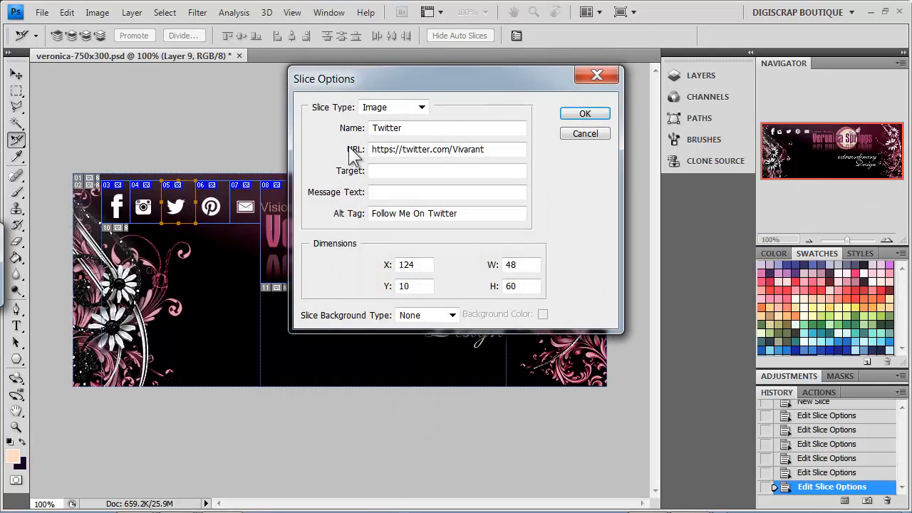
left_click(598, 75)
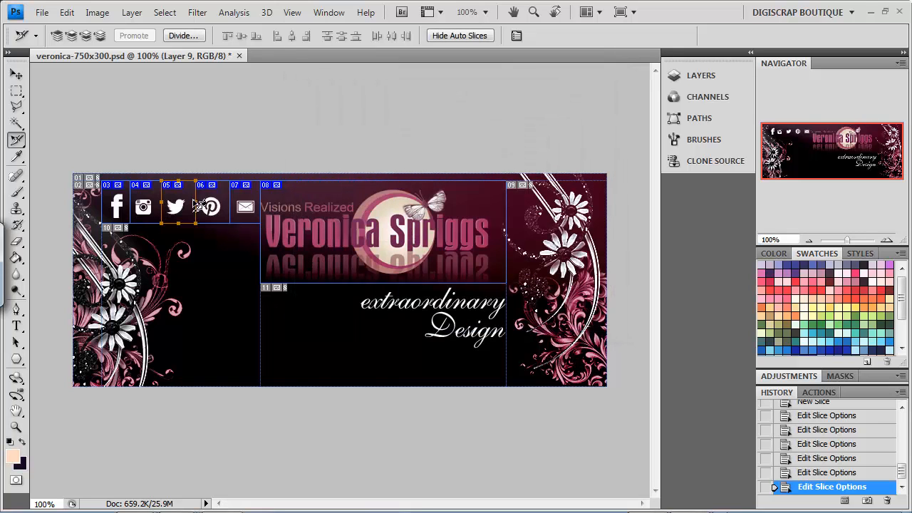
double_click(211, 206)
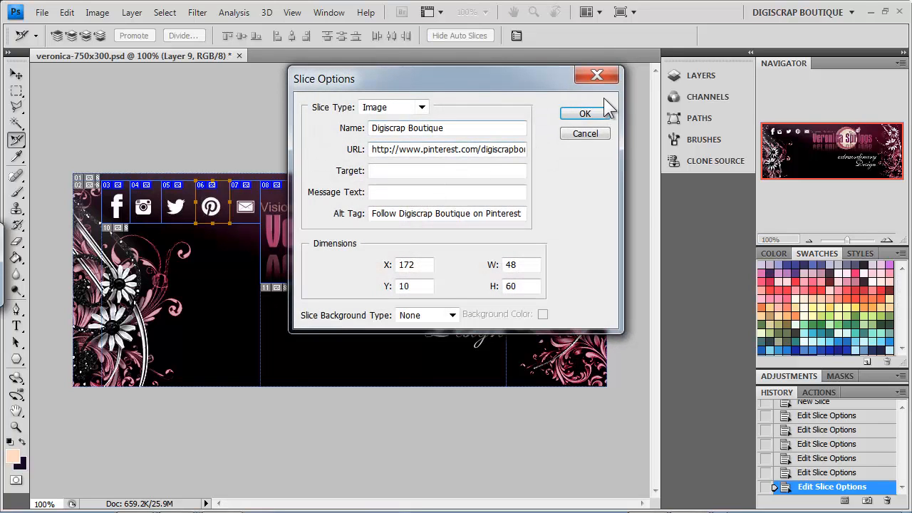
left_click(602, 78)
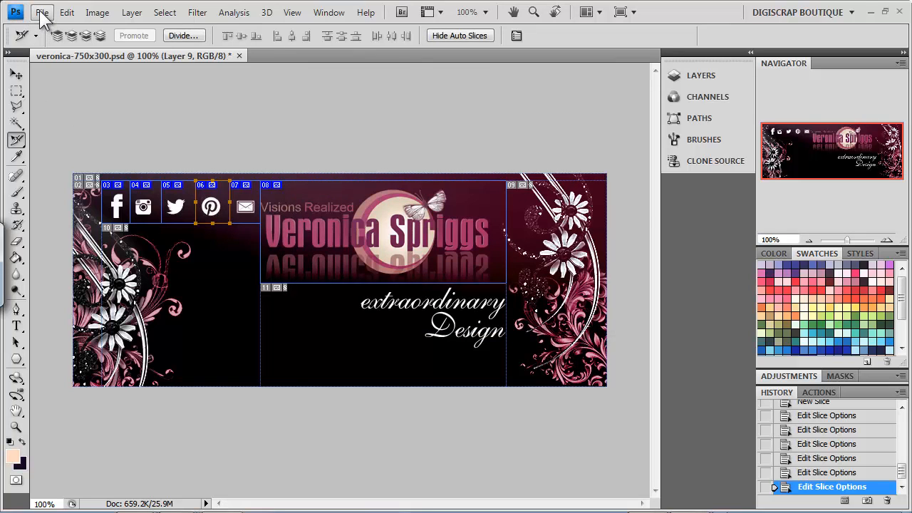
Step: In Save for Web & Devices, set the JPEG quality to 80 and continue to save
left_click(42, 13)
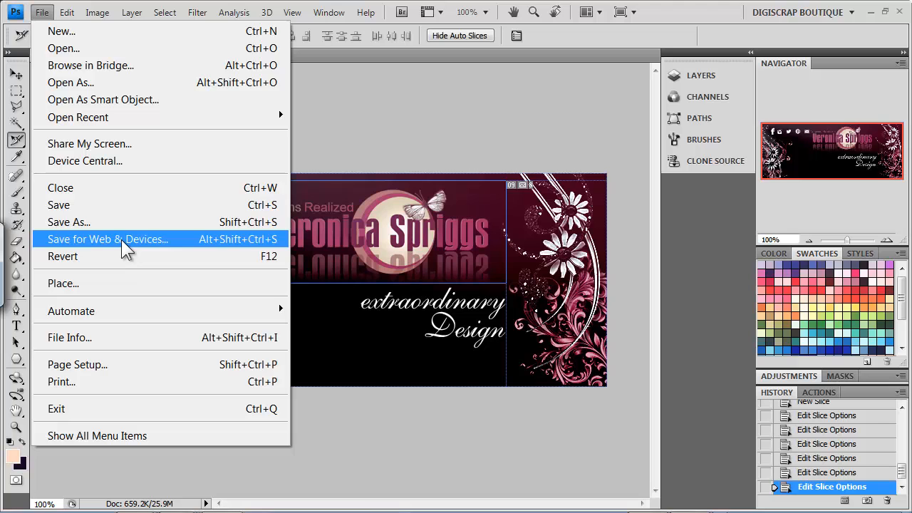
left_click(127, 247)
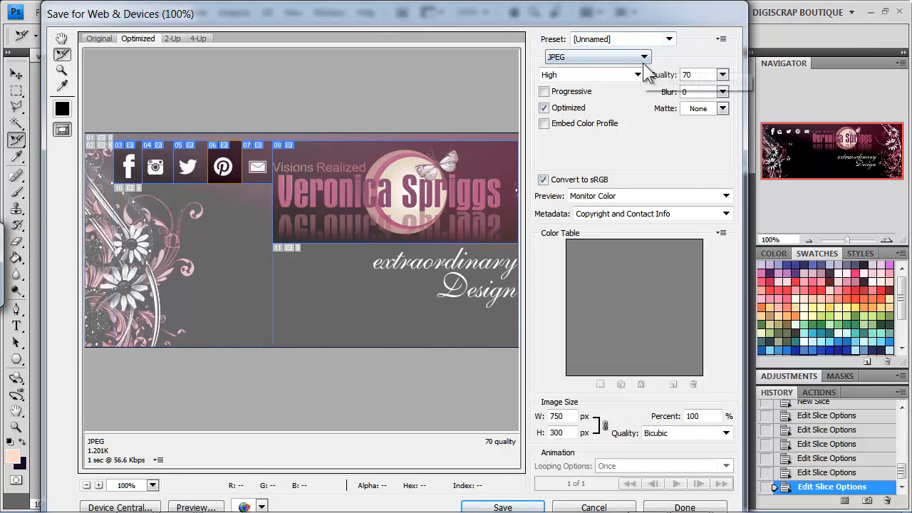
left_click(722, 74)
left_click_drag(703, 92, 711, 96)
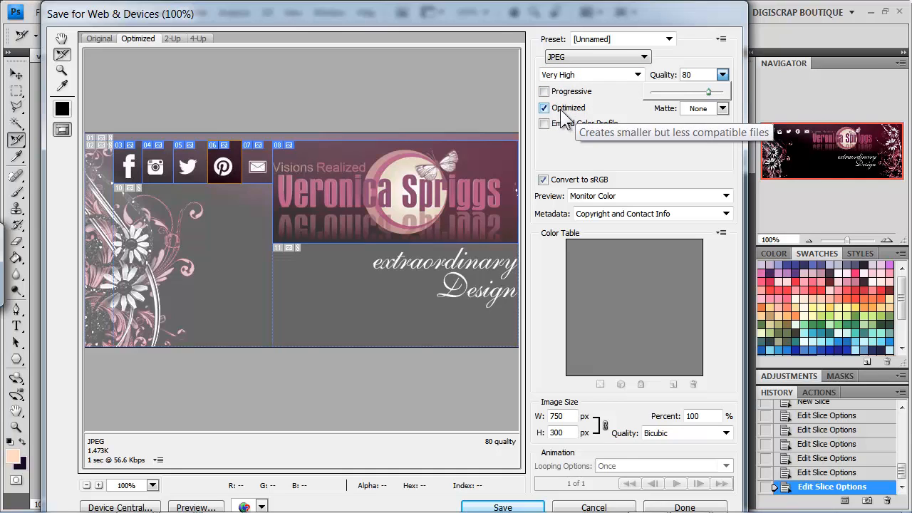
left_click(445, 494)
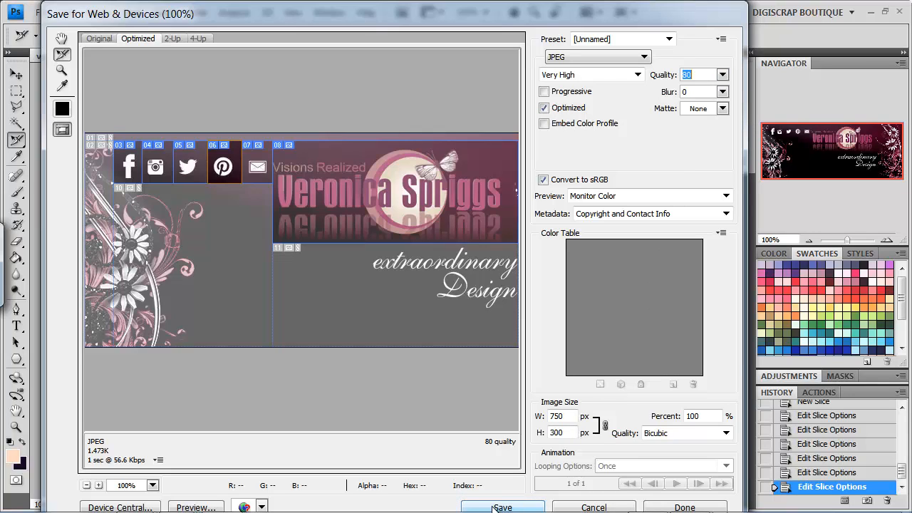
left_click(495, 508)
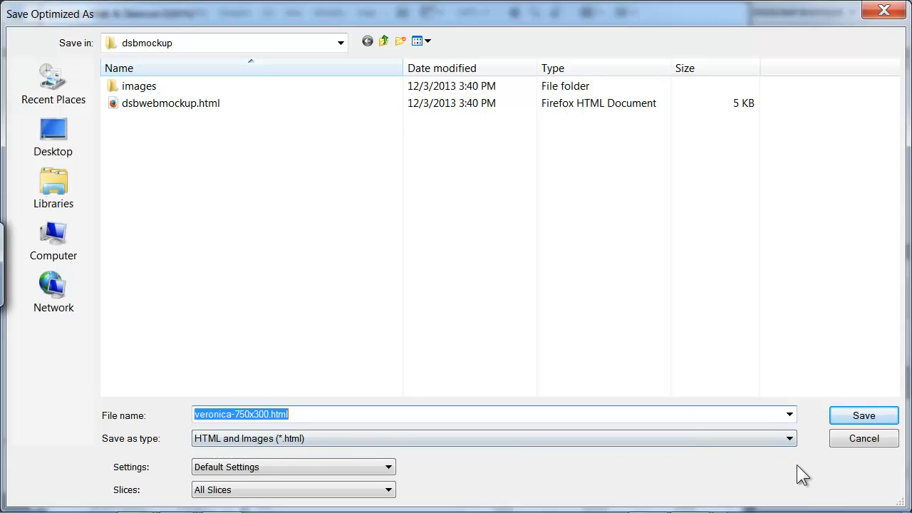
Step: Save all slices as HTML and Images named veronica-750x300.html in the dsbmockup folder
left_click(789, 438)
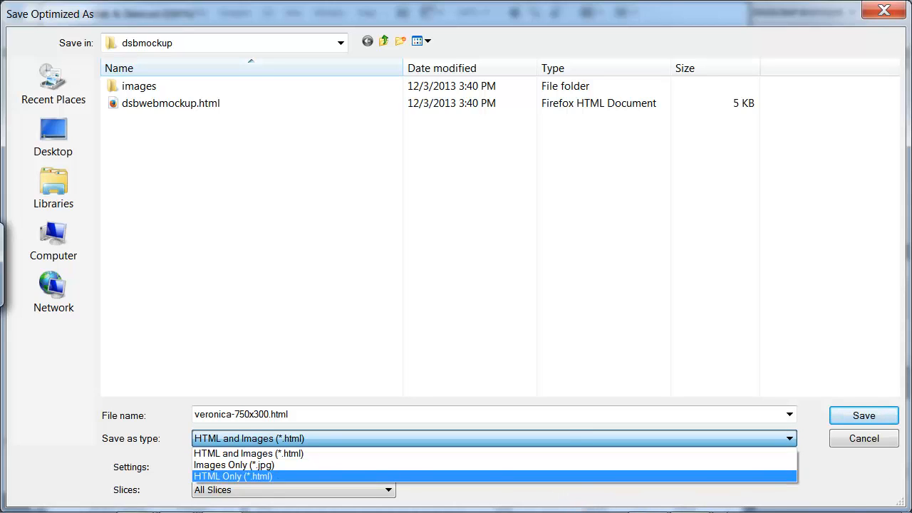
left_click(323, 454)
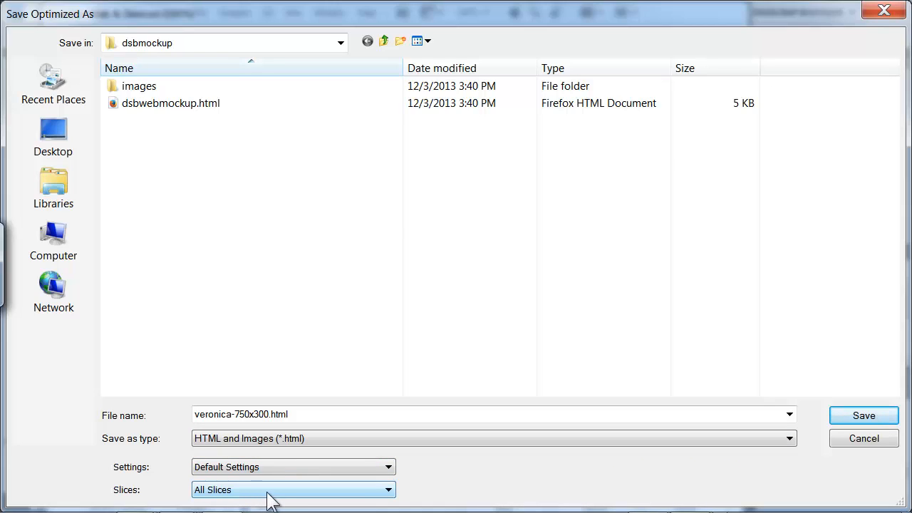
left_click(864, 415)
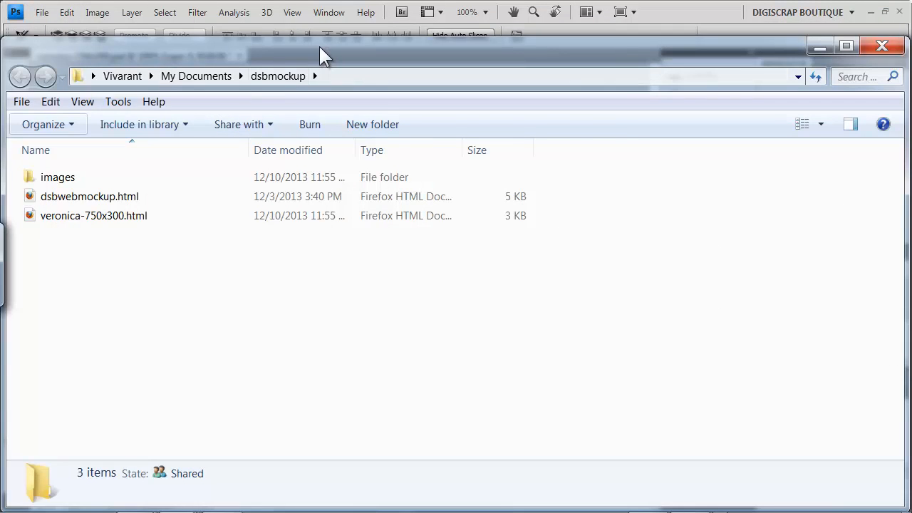
Step: Open the images folder in dsbmockup and review the exported slice images
left_click_drag(354, 35, 337, 39)
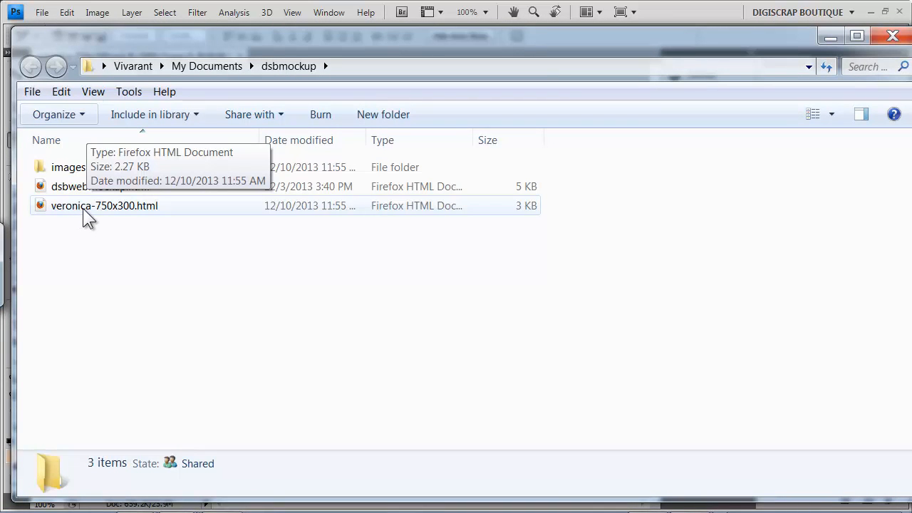
double_click(68, 165)
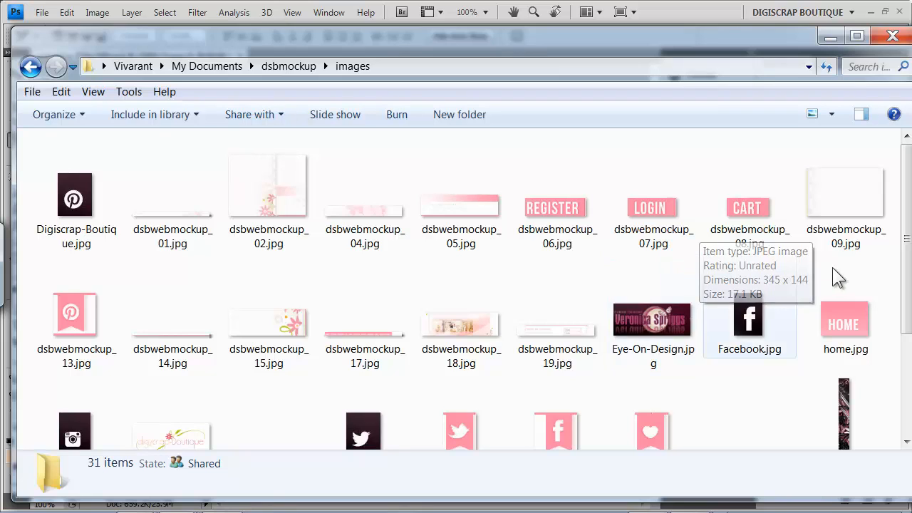
left_click_drag(906, 239, 892, 348)
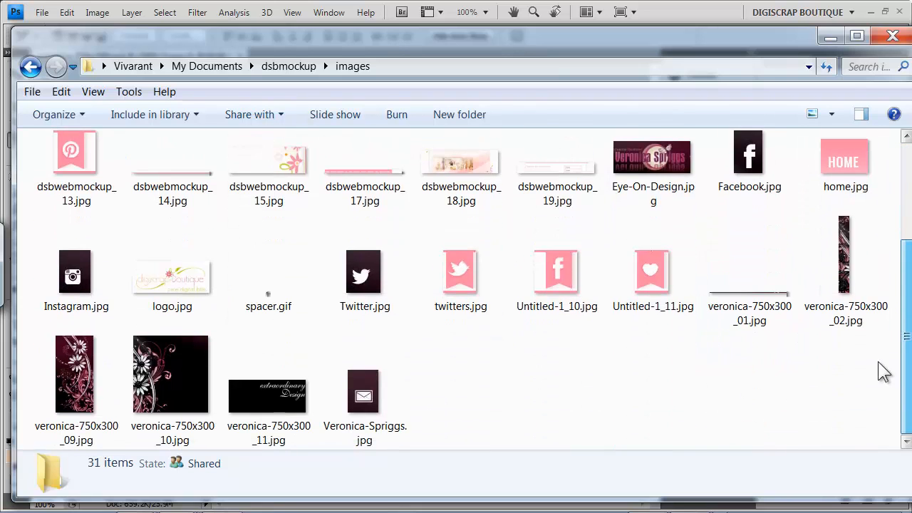
left_click_drag(466, 405, 82, 347)
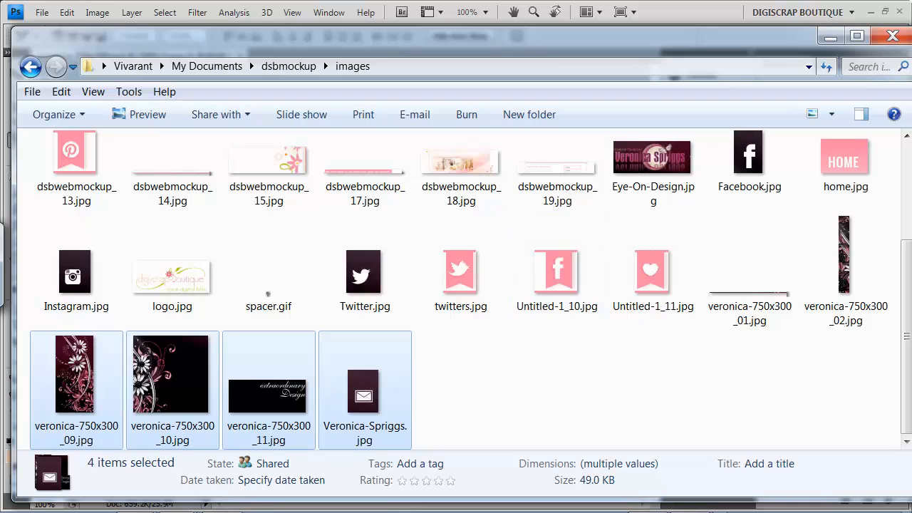
scroll(909, 421, "up", 3)
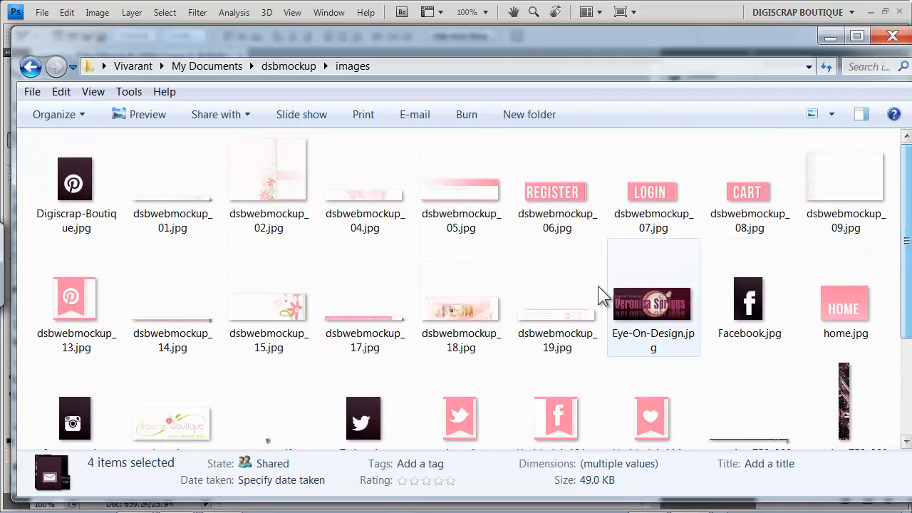
Step: Return to dsbmockup and bring up the context menu for veronica-750x300.html
left_click(30, 66)
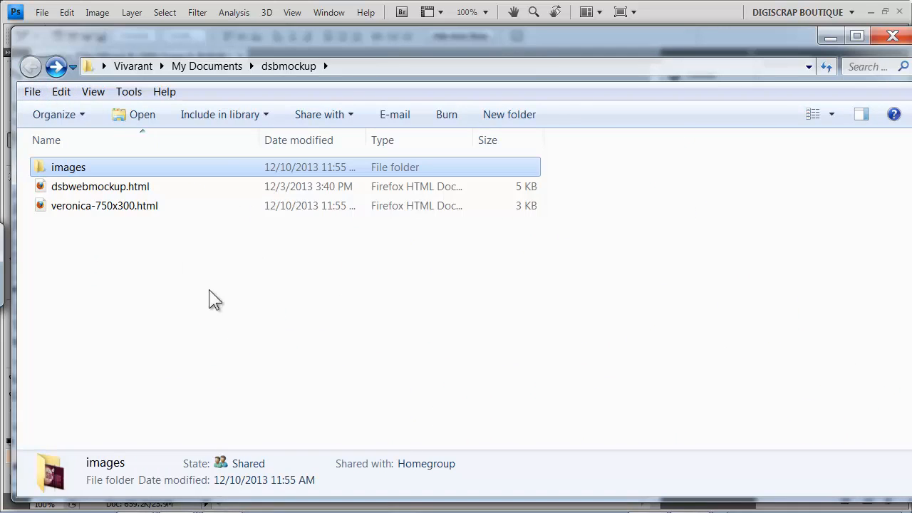
left_click(114, 206)
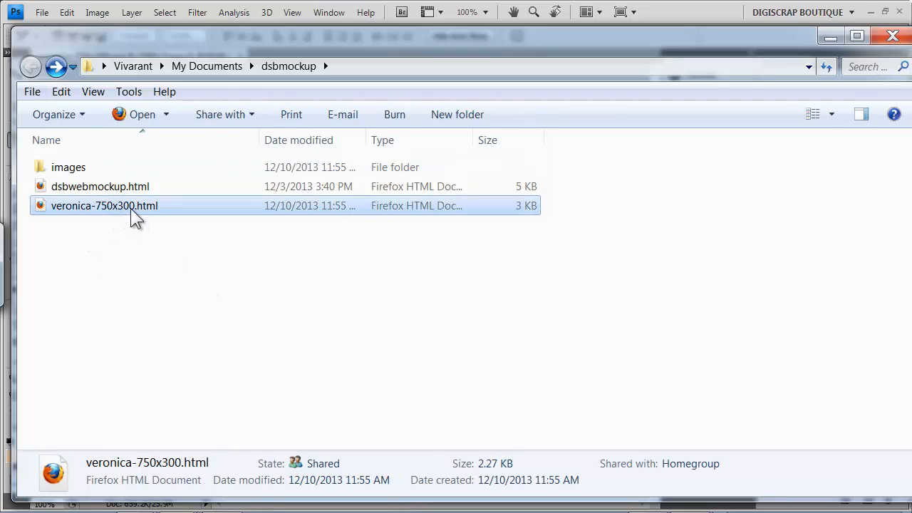
right_click(124, 206)
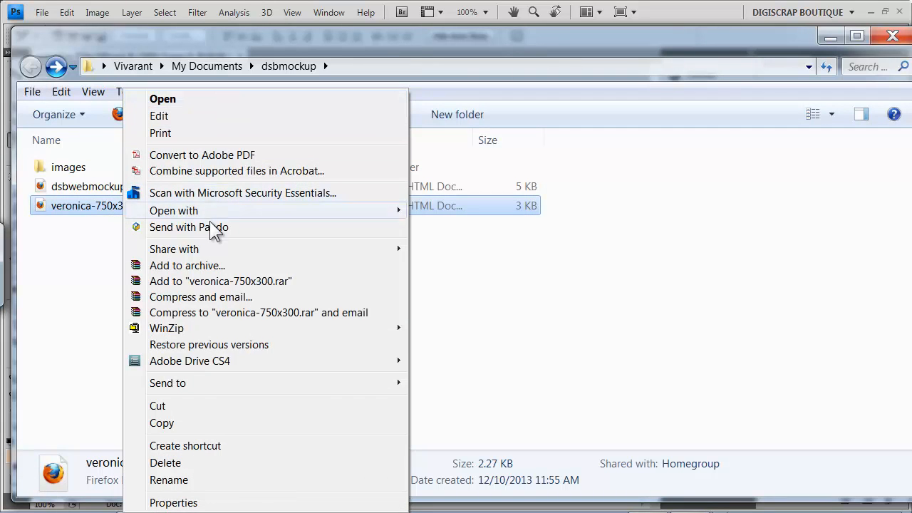
Step: Open veronica-750x300.html in Firefox and test the Facebook icon and logo links, returning each time
mouse_move(215, 210)
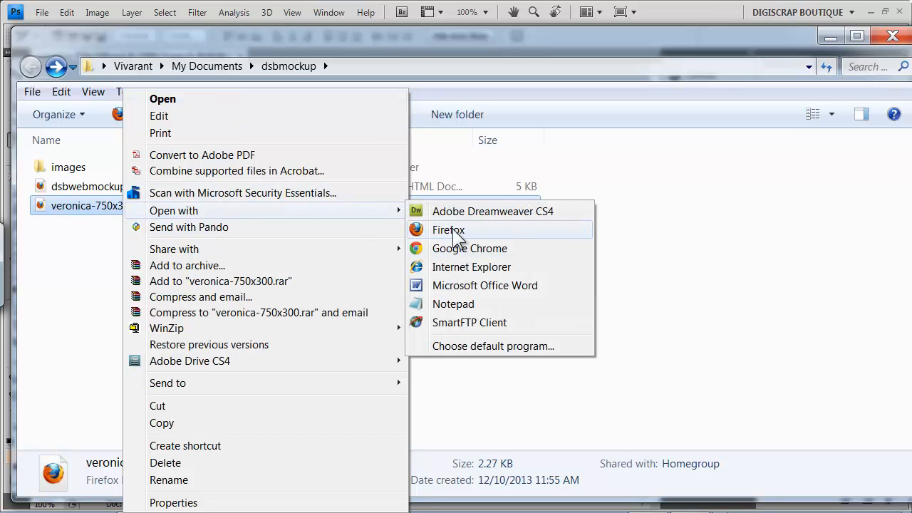
left_click(449, 230)
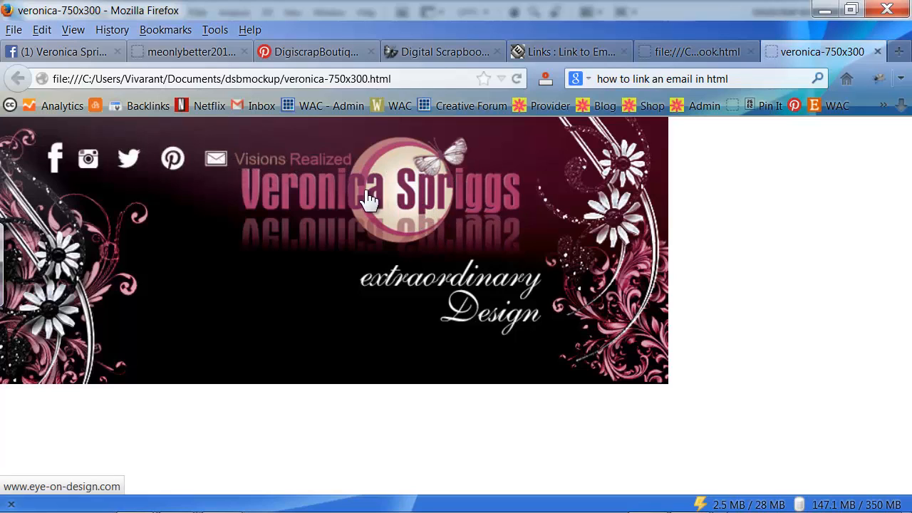
left_click(54, 158)
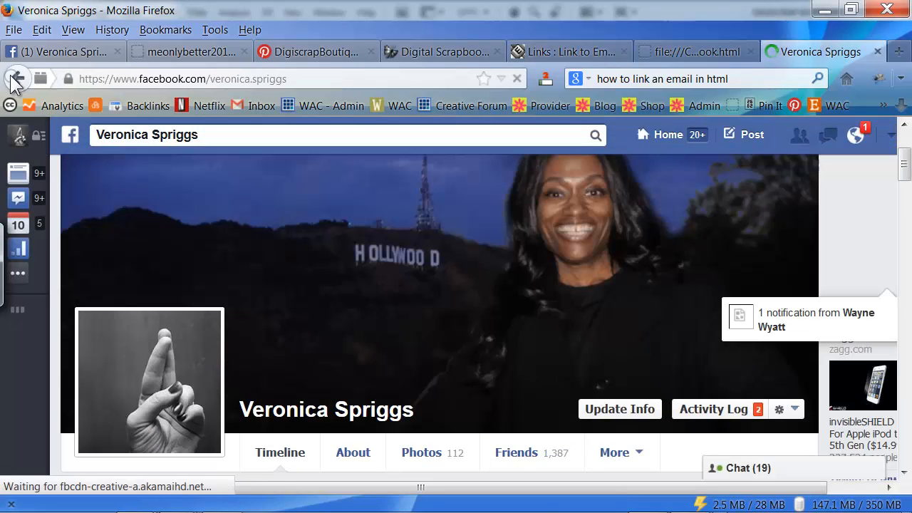
left_click(18, 78)
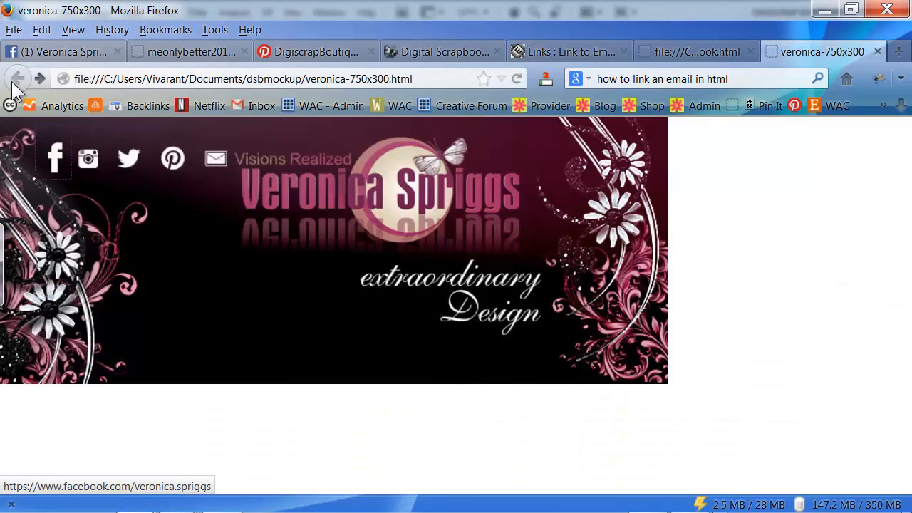
left_click(408, 195)
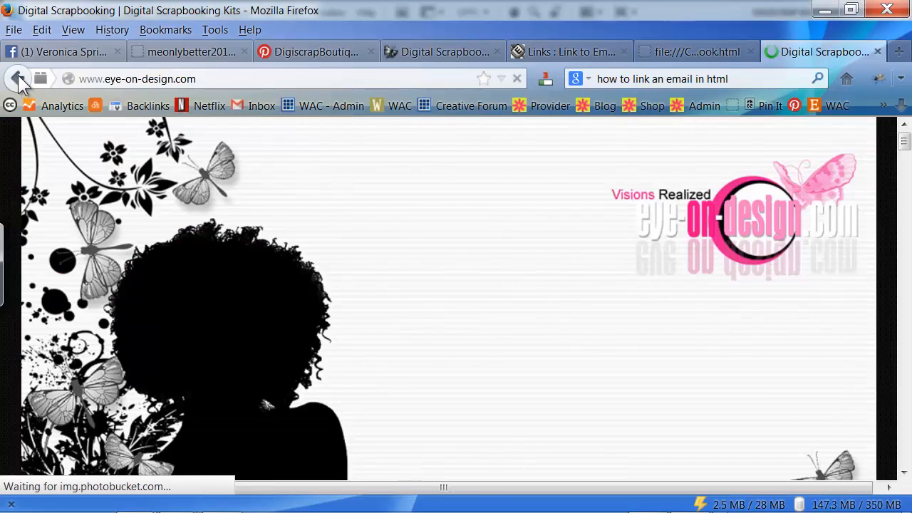
left_click(17, 79)
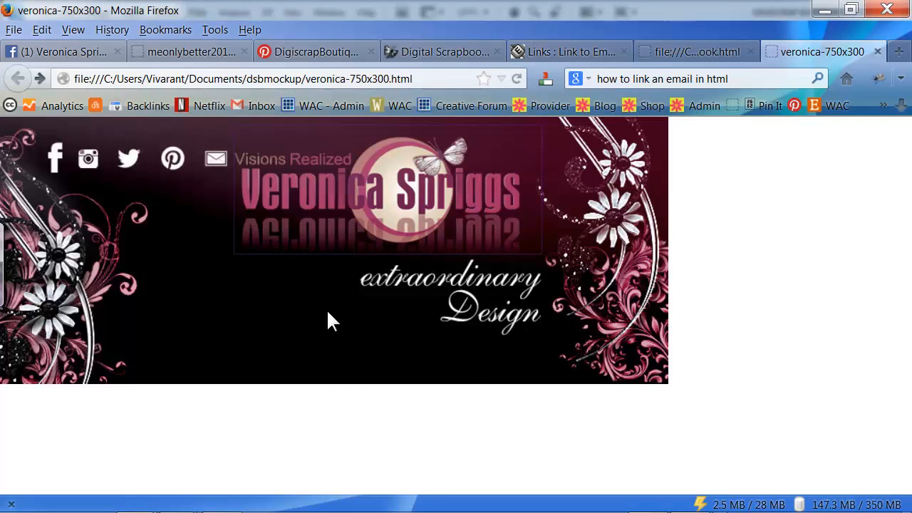
Step: Open the View Page Source window for the veronica-750x300 banner page
right_click(364, 302)
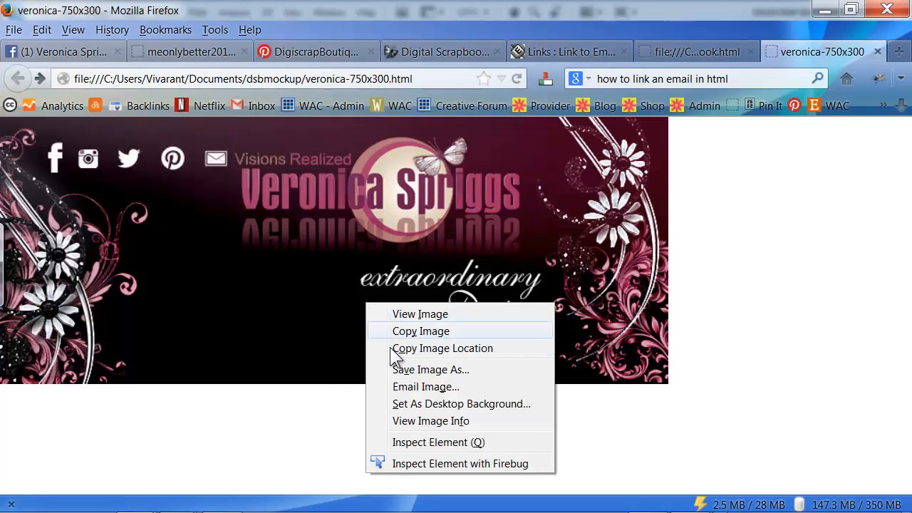
left_click(770, 291)
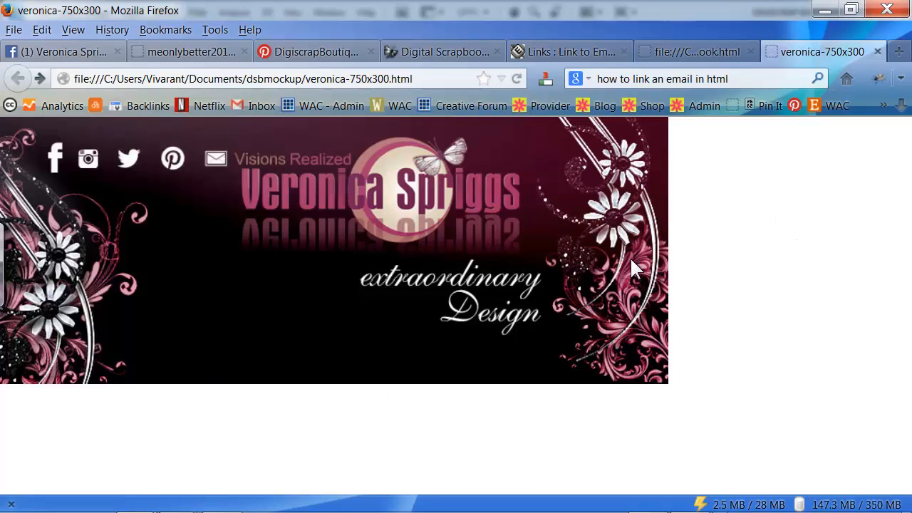
right_click(698, 240)
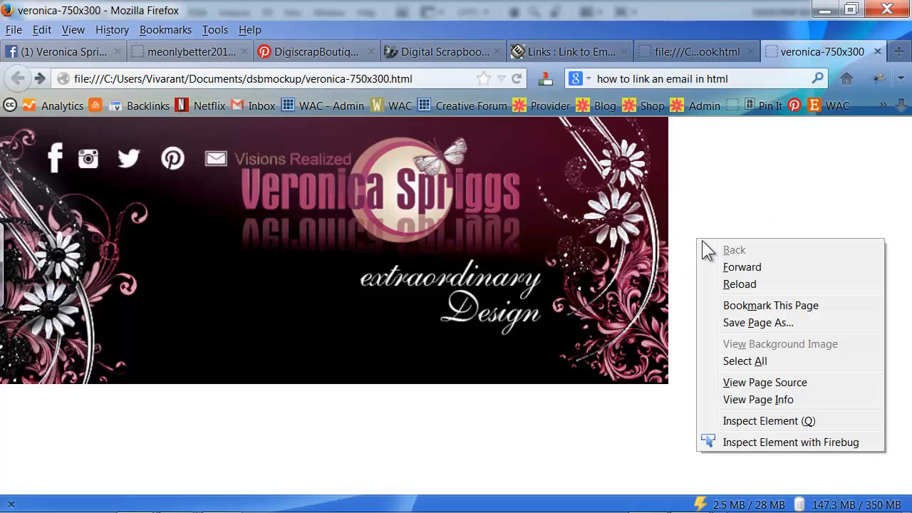
left_click(790, 383)
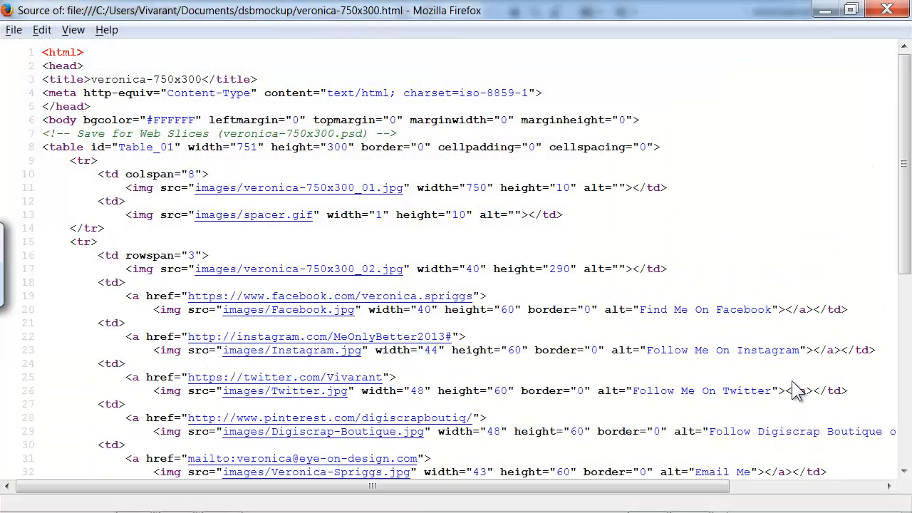
Step: Select all of the page source and copy it
left_click_drag(906, 114, 898, 452)
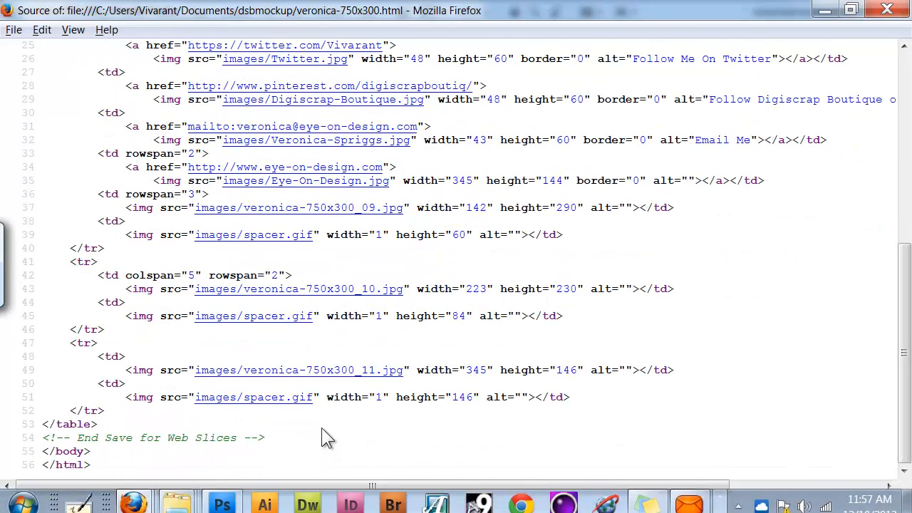
right_click(665, 359)
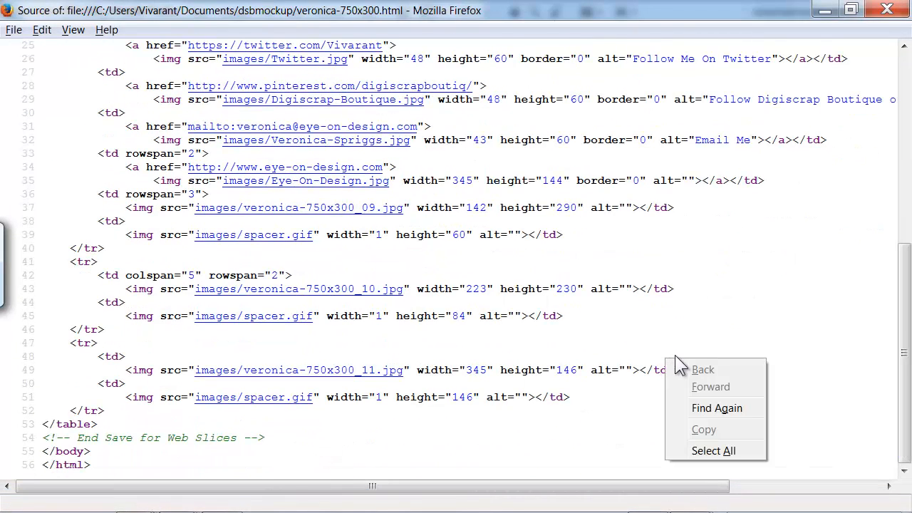
left_click(718, 451)
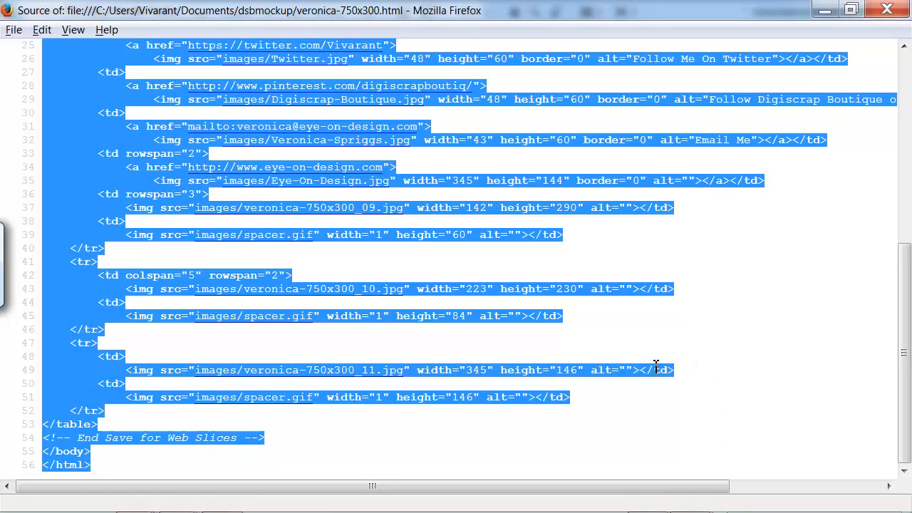
right_click(655, 366)
left_click(697, 437)
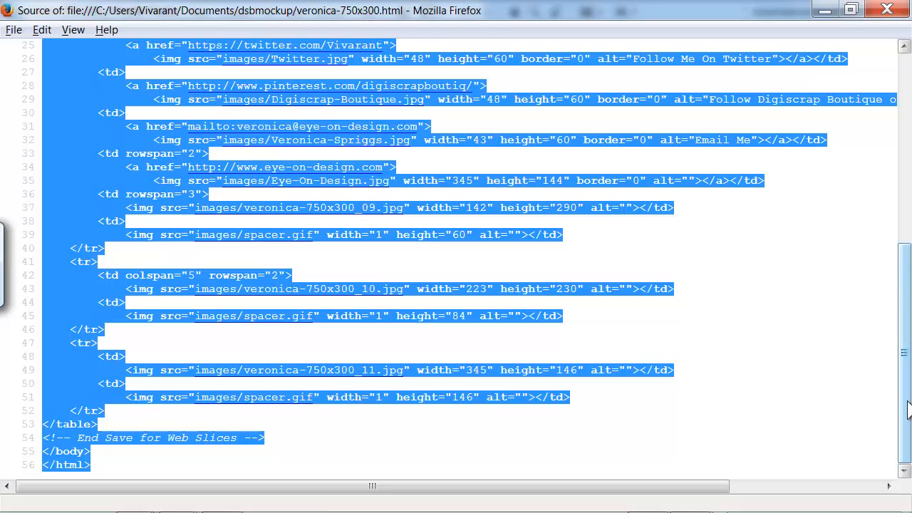
left_click_drag(904, 410, 884, 119)
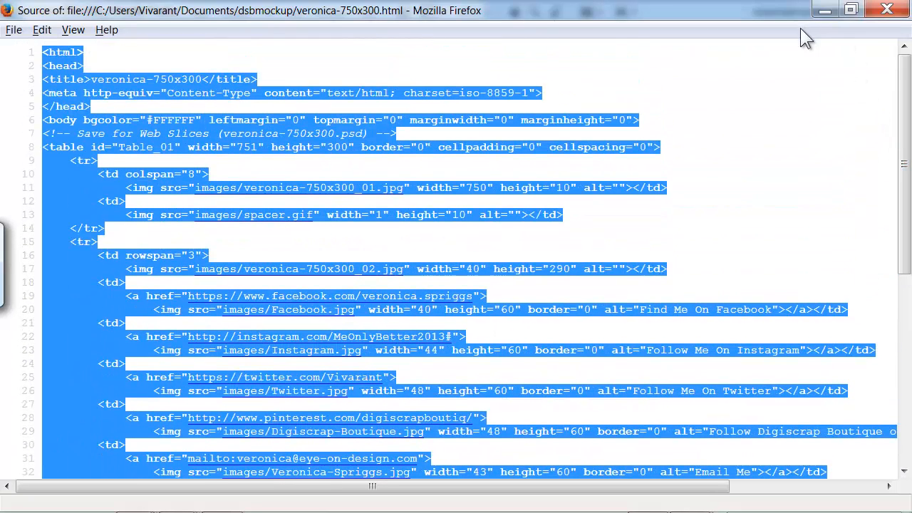